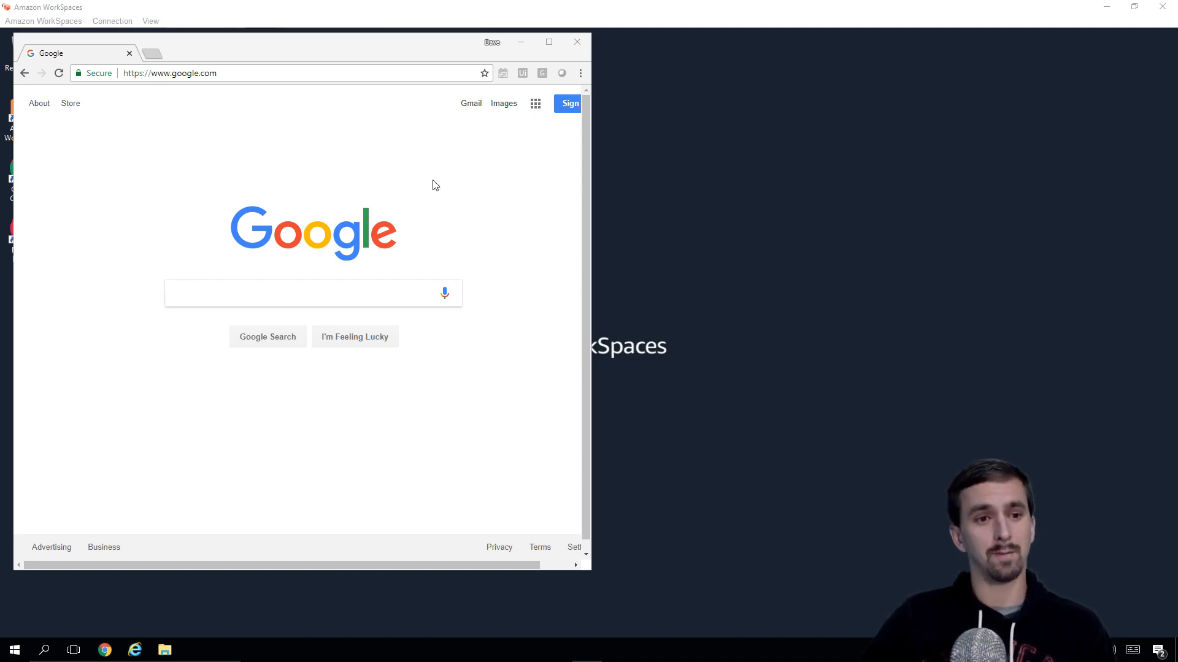
# Step: Search Google for 'download .net framework 4.7'
pyautogui.click(294, 72)
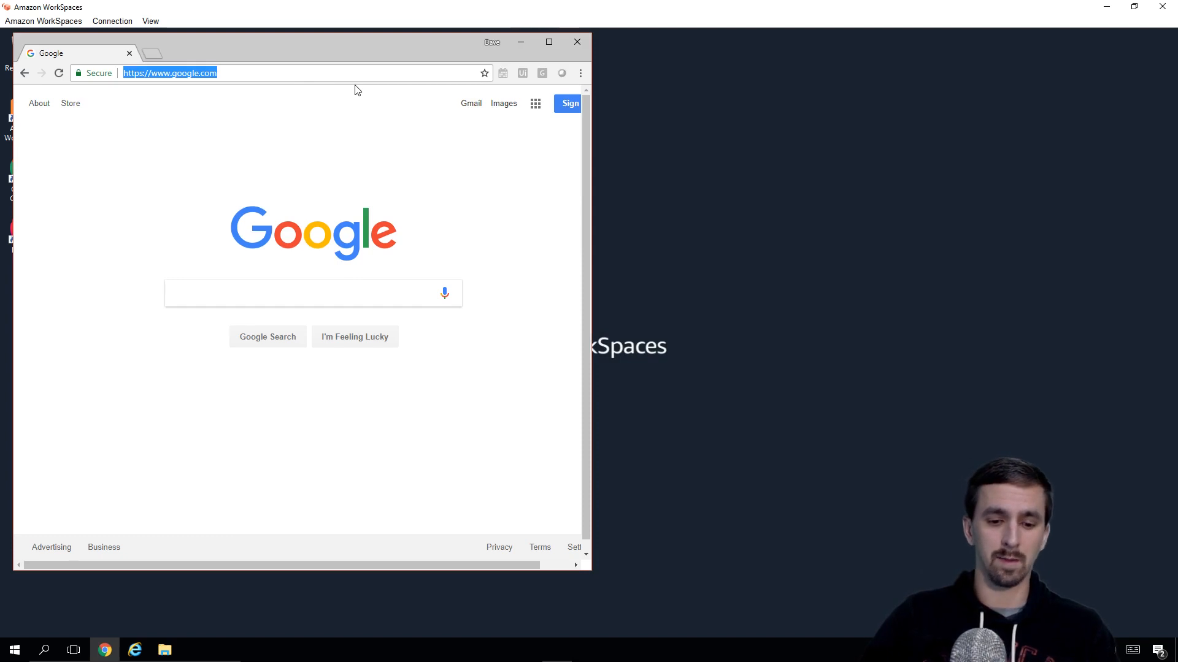
pyautogui.write('download')
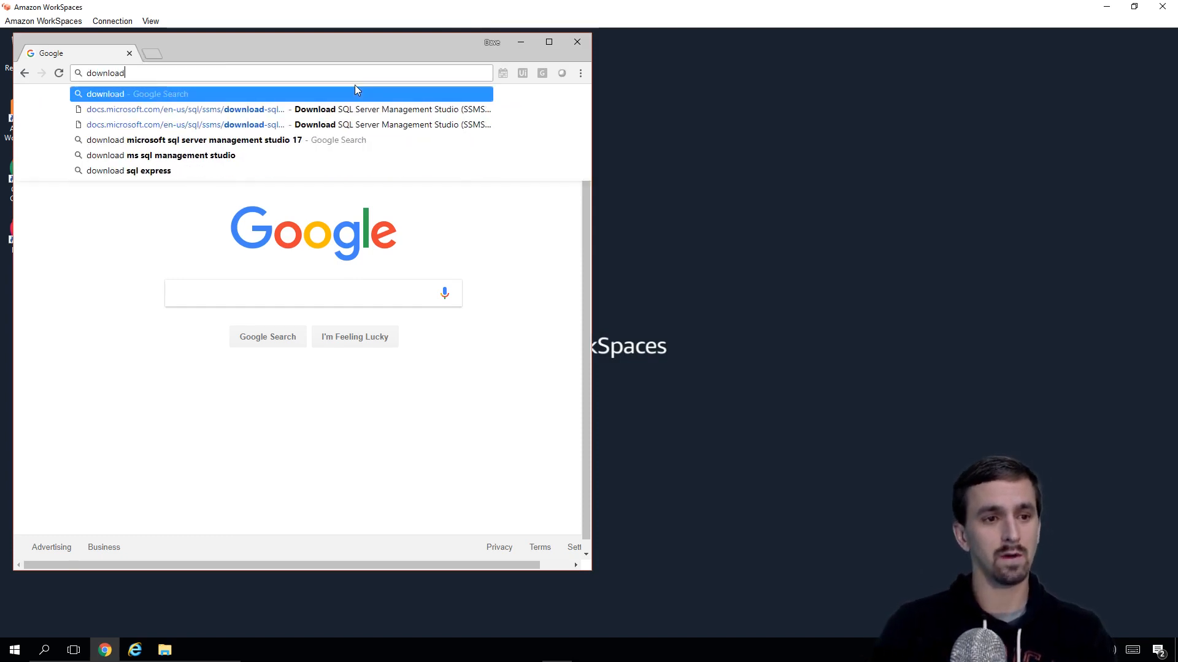
pyautogui.write(' .net framework 4.7')
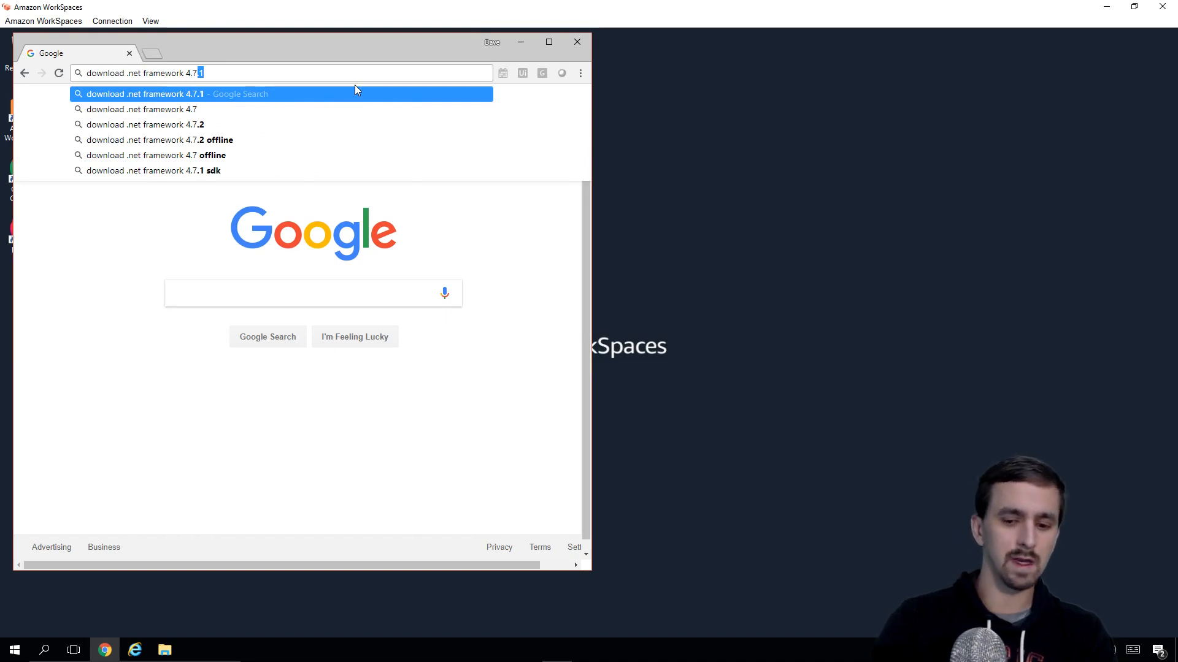
pyautogui.press('BackSpace')
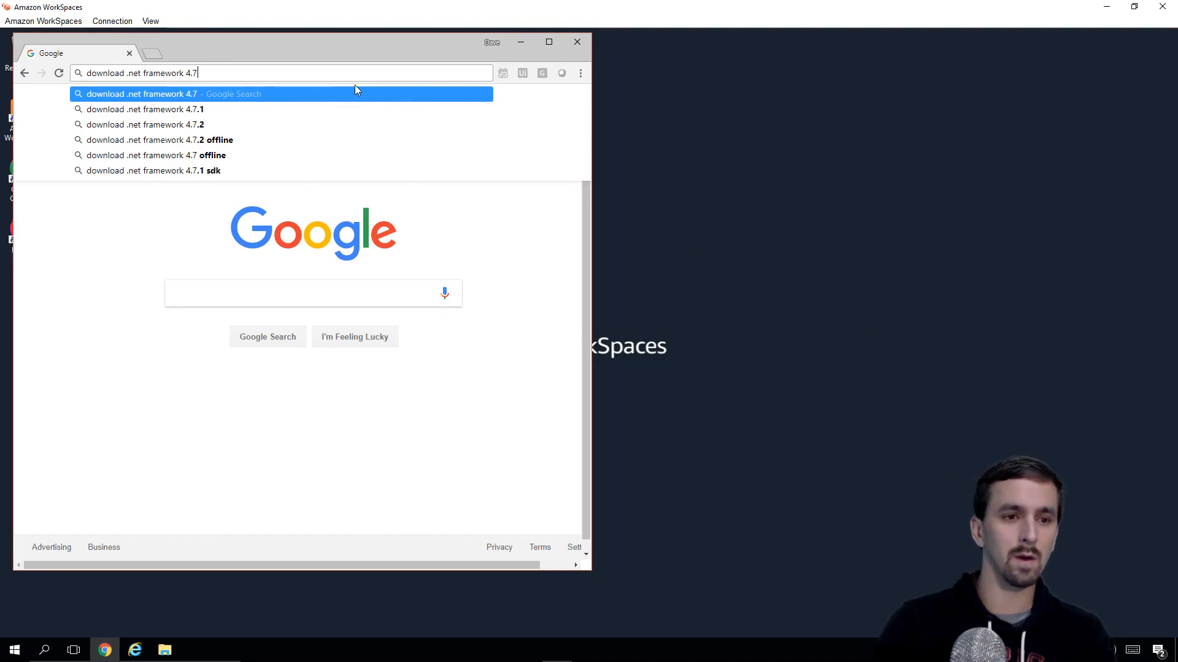
pyautogui.press('Return')
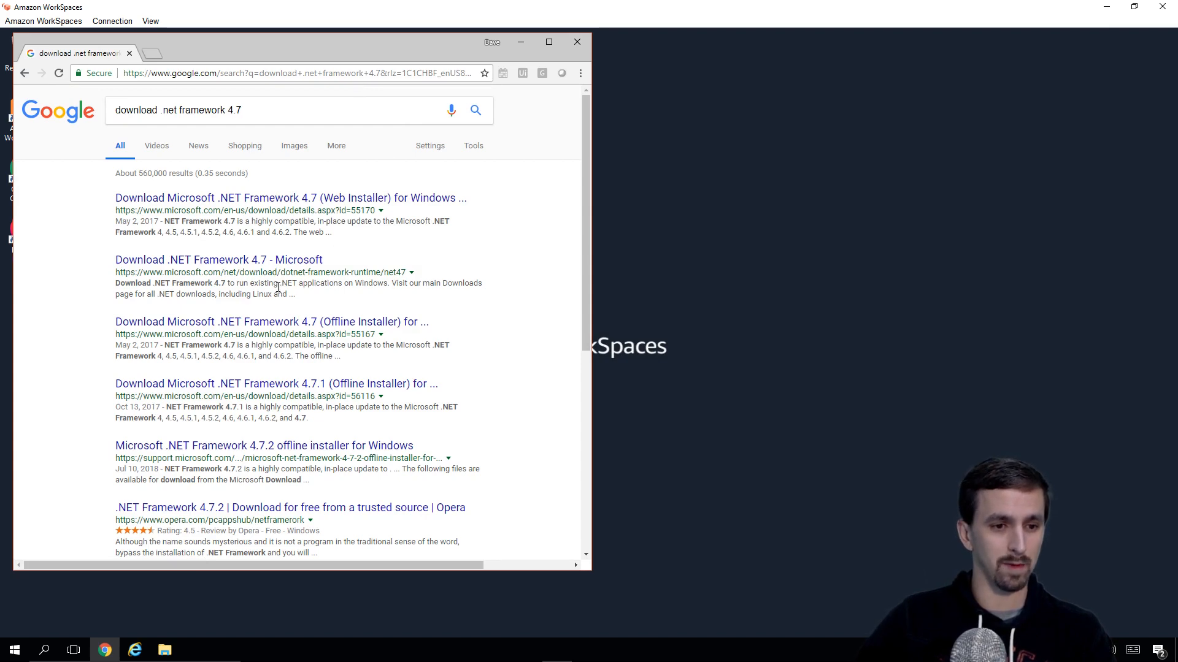
# Step: Download .NET Framework 4.7 from Microsoft's page and run the installer
pyautogui.click(230, 261)
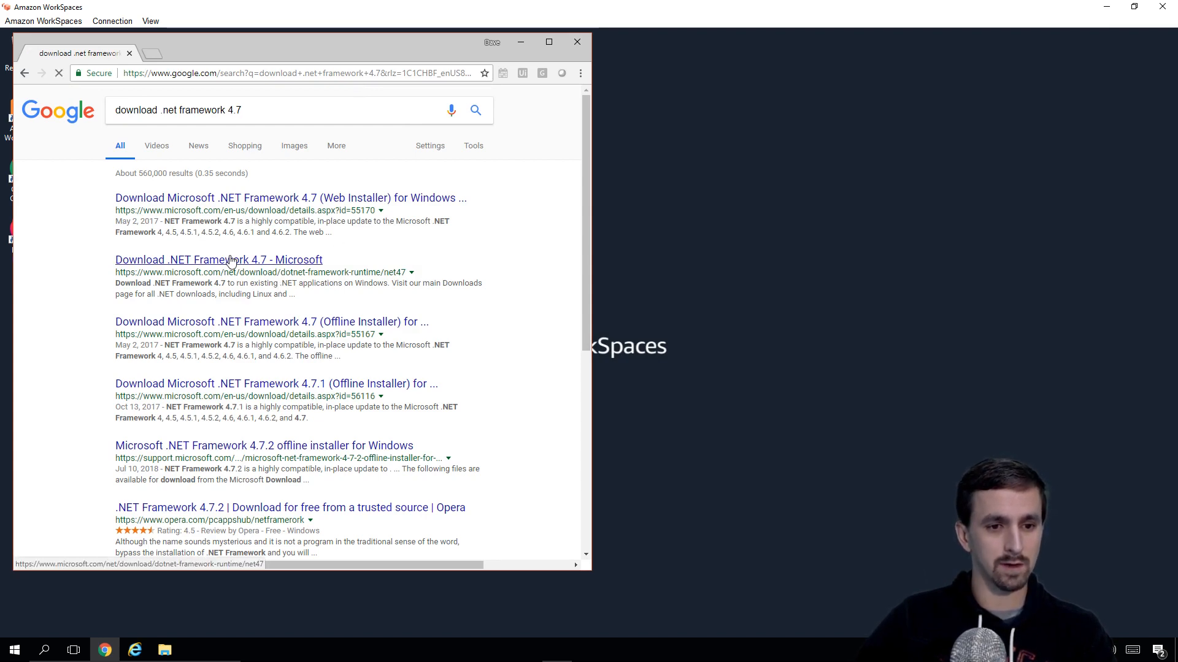
pyautogui.scroll(-2, 497, 269)
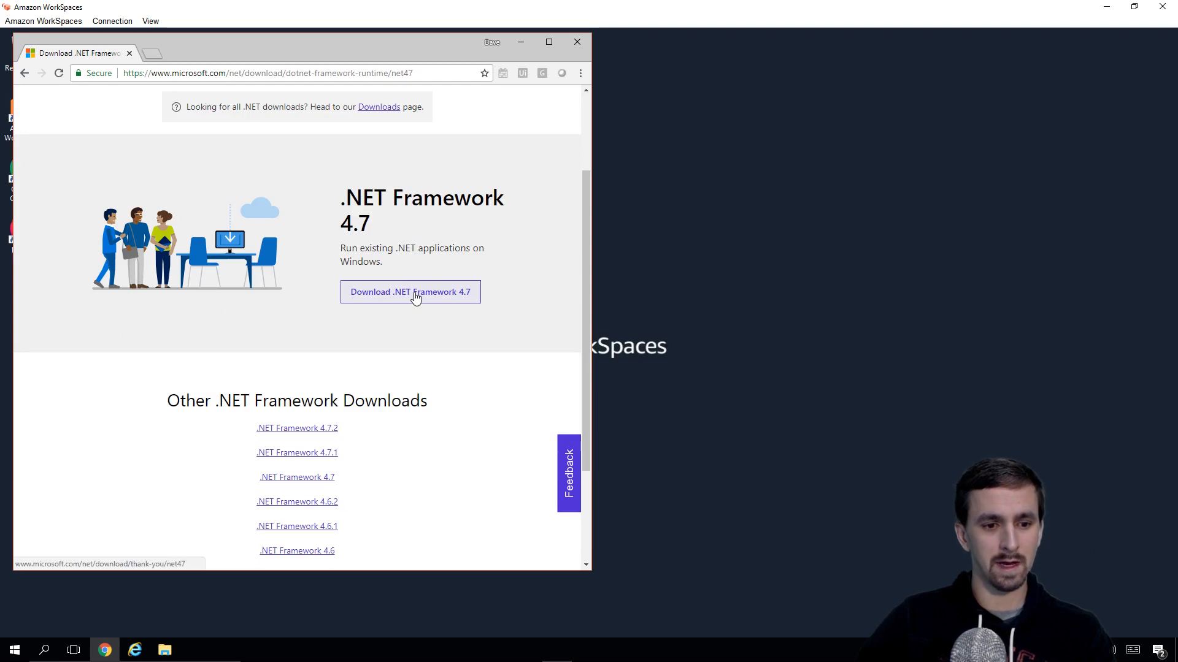
pyautogui.click(415, 297)
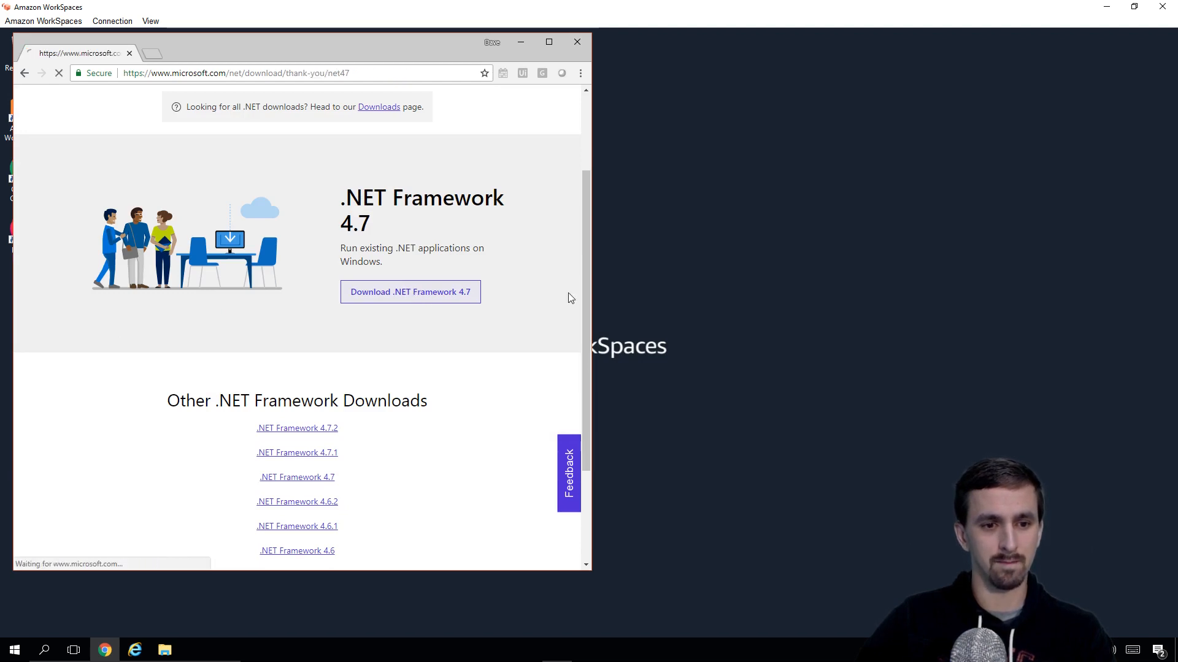
pyautogui.click(101, 561)
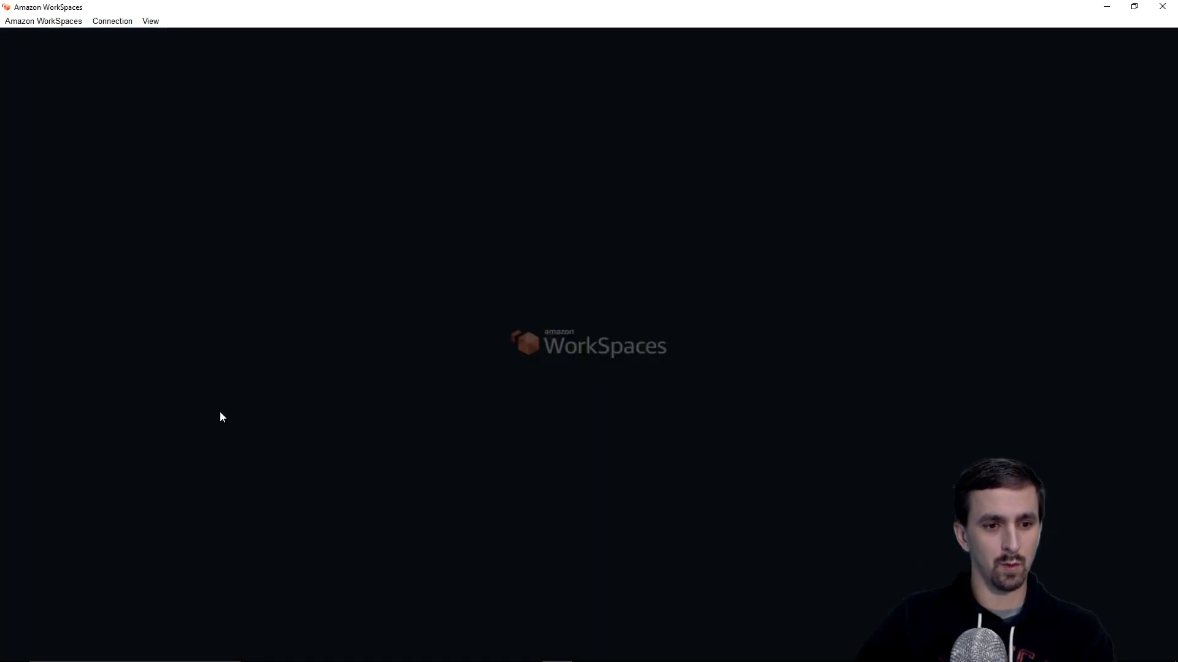
# Step: Approve the .NET installer, confirm 4.7 or later is already installed, and close it
pyautogui.click(524, 429)
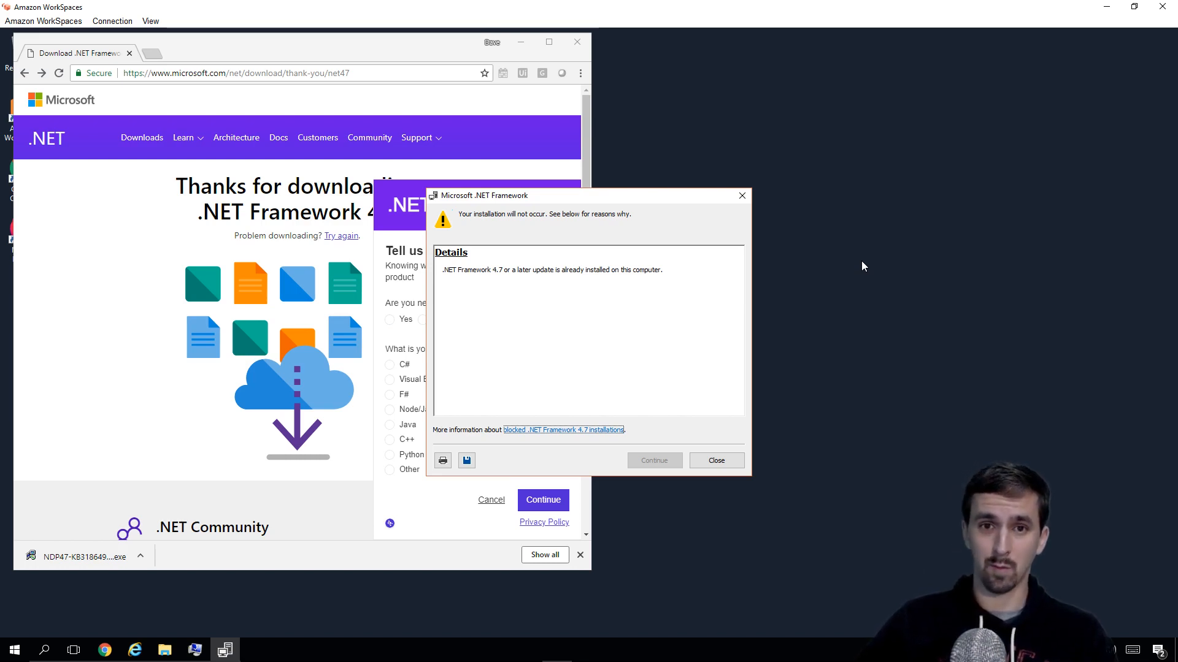
pyautogui.moveTo(615, 196); pyautogui.dragTo(560, 179)
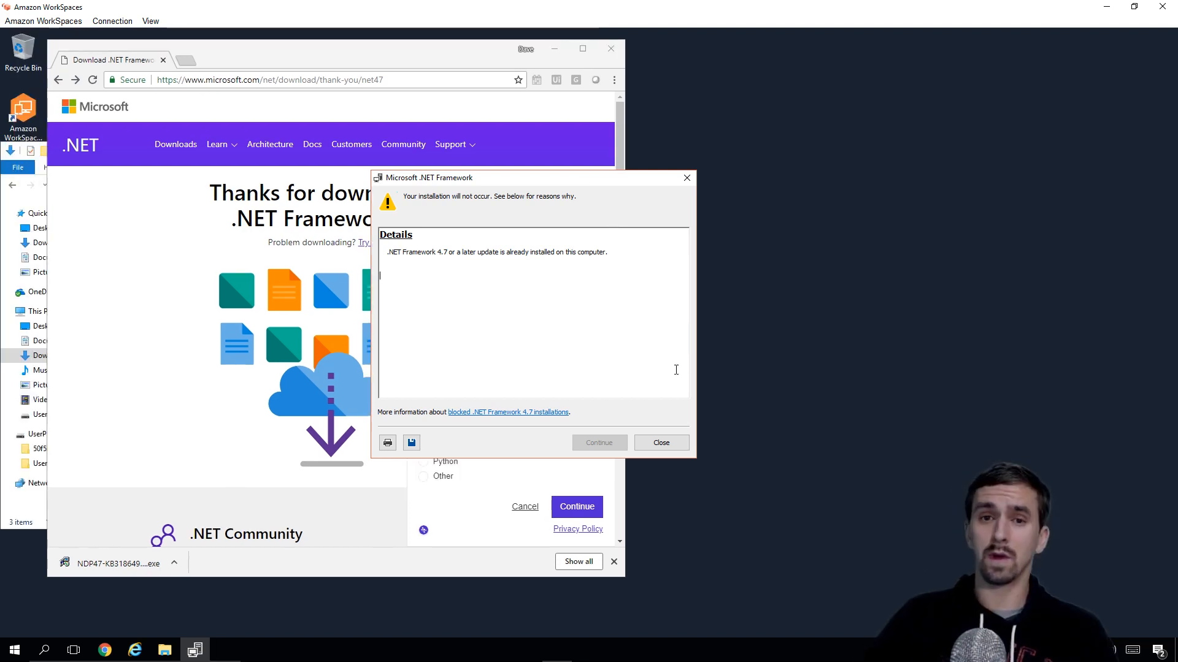
pyautogui.click(660, 443)
pyautogui.click(426, 79)
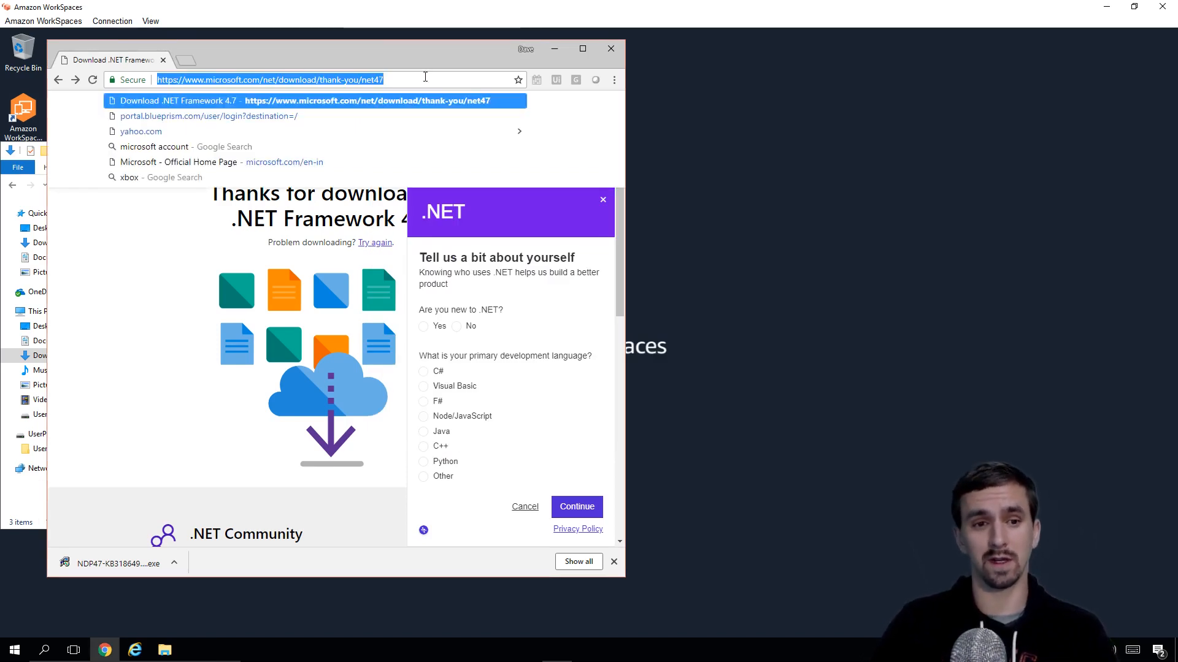
# Step: Search 'download sql express', download SQL Server 2017 Express from Microsoft, and run it
pyautogui.press('BackSpace')
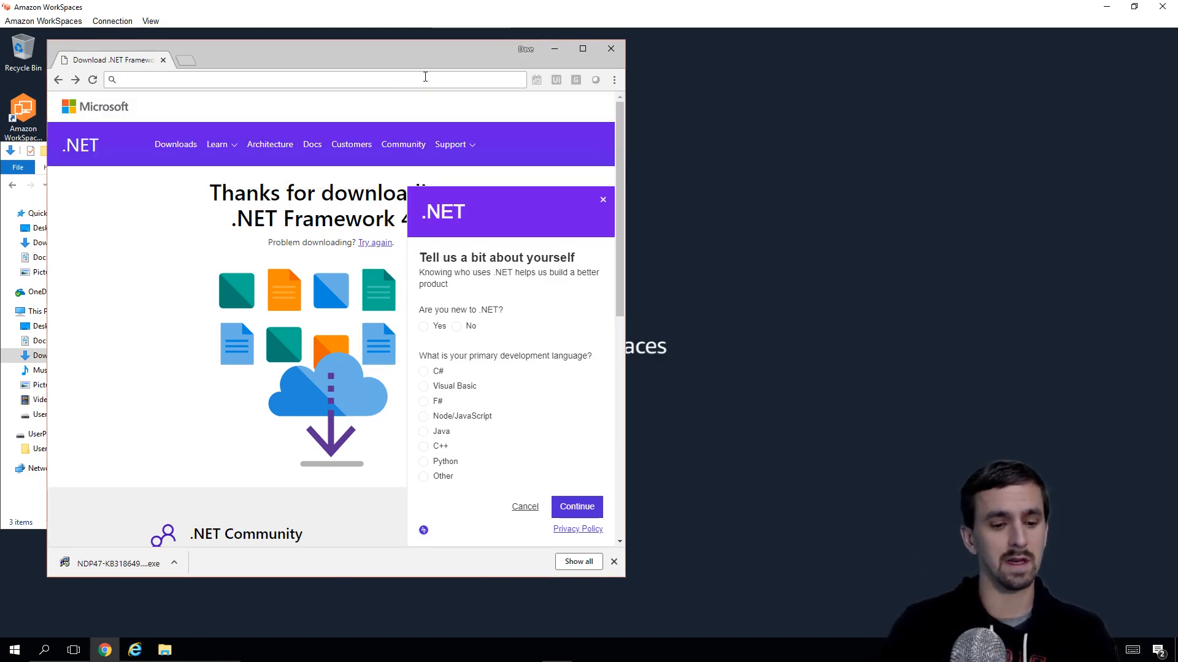
pyautogui.write('download ')
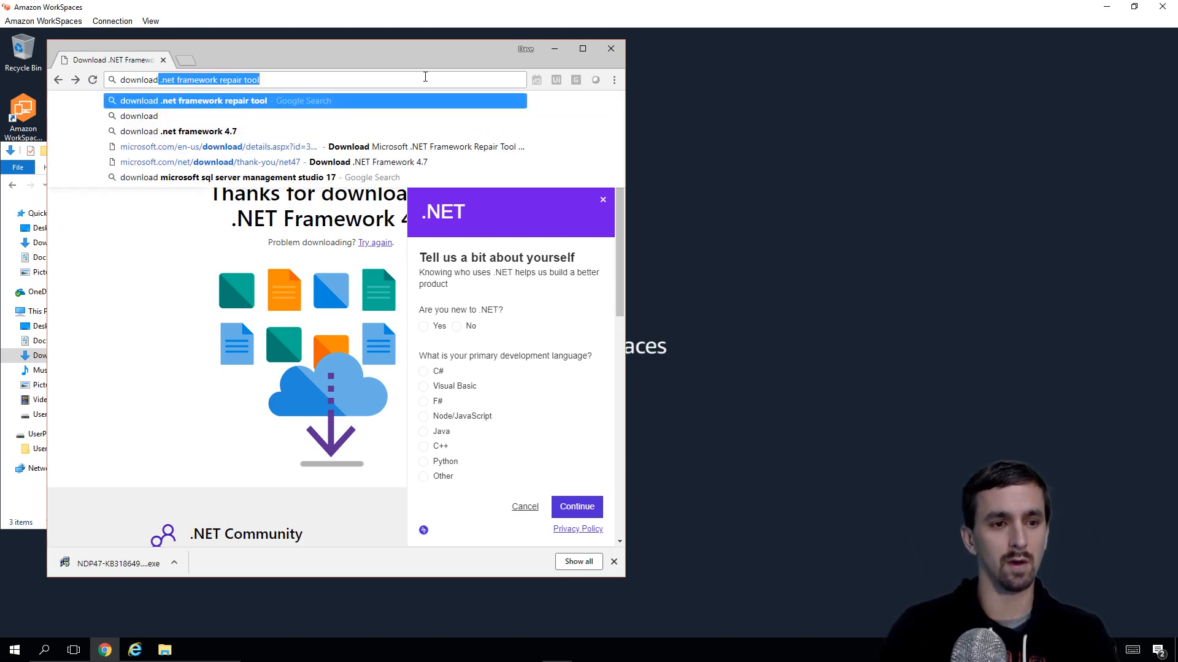
pyautogui.write('sql express')
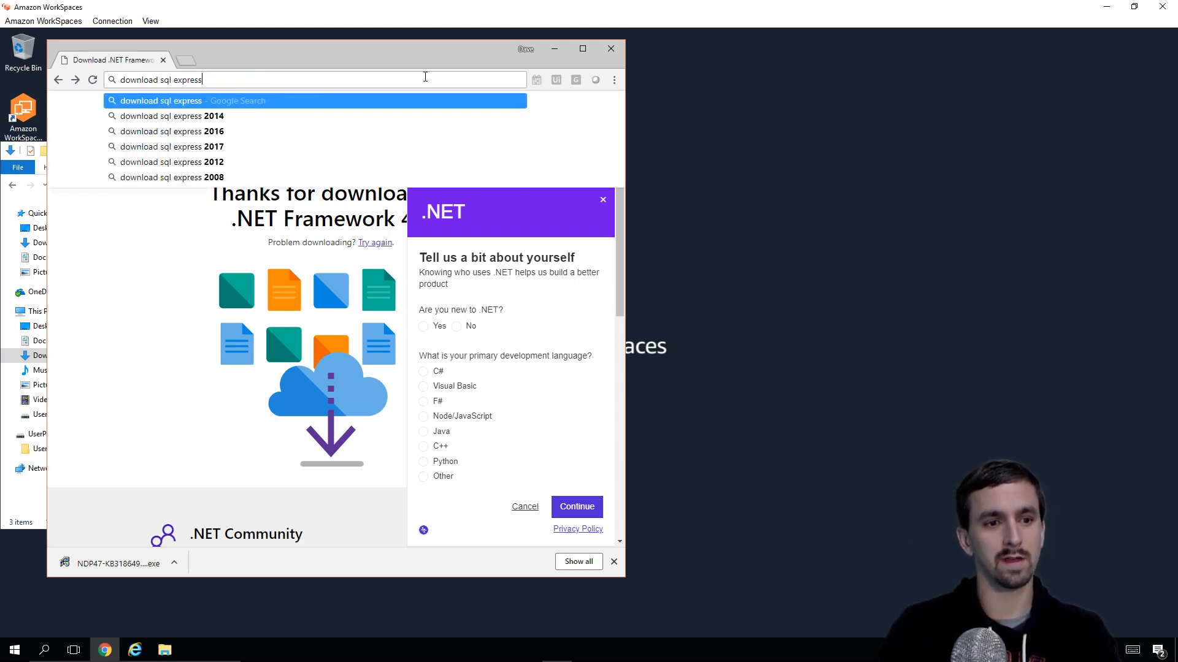
pyautogui.press('Return')
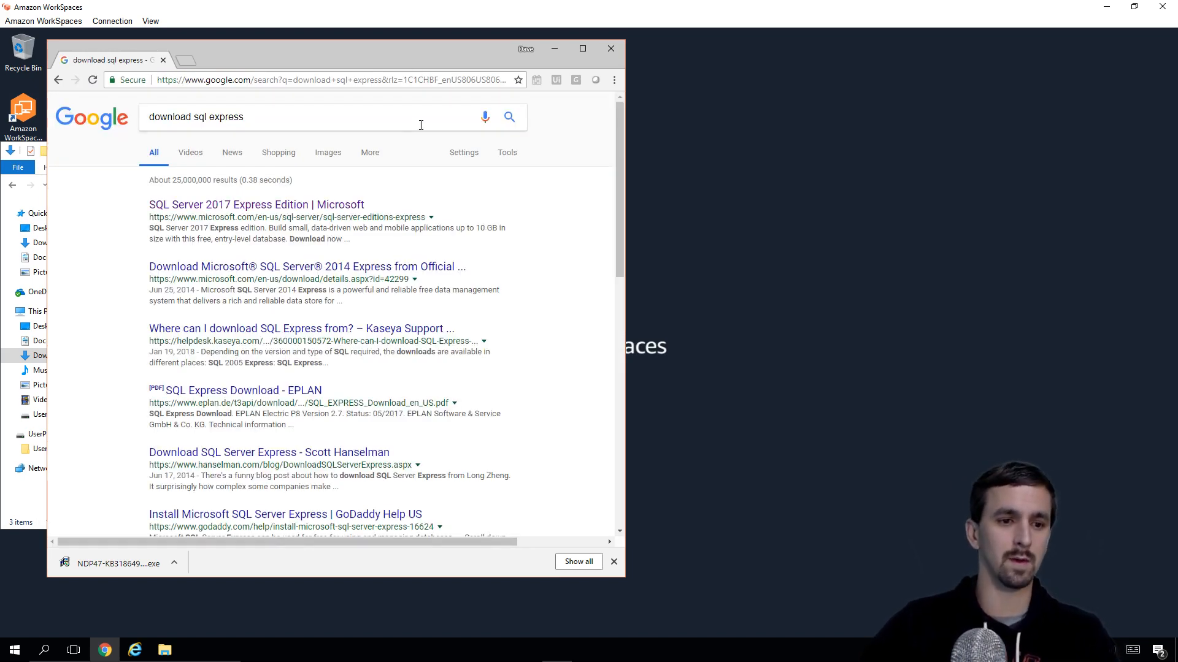
pyautogui.click(274, 208)
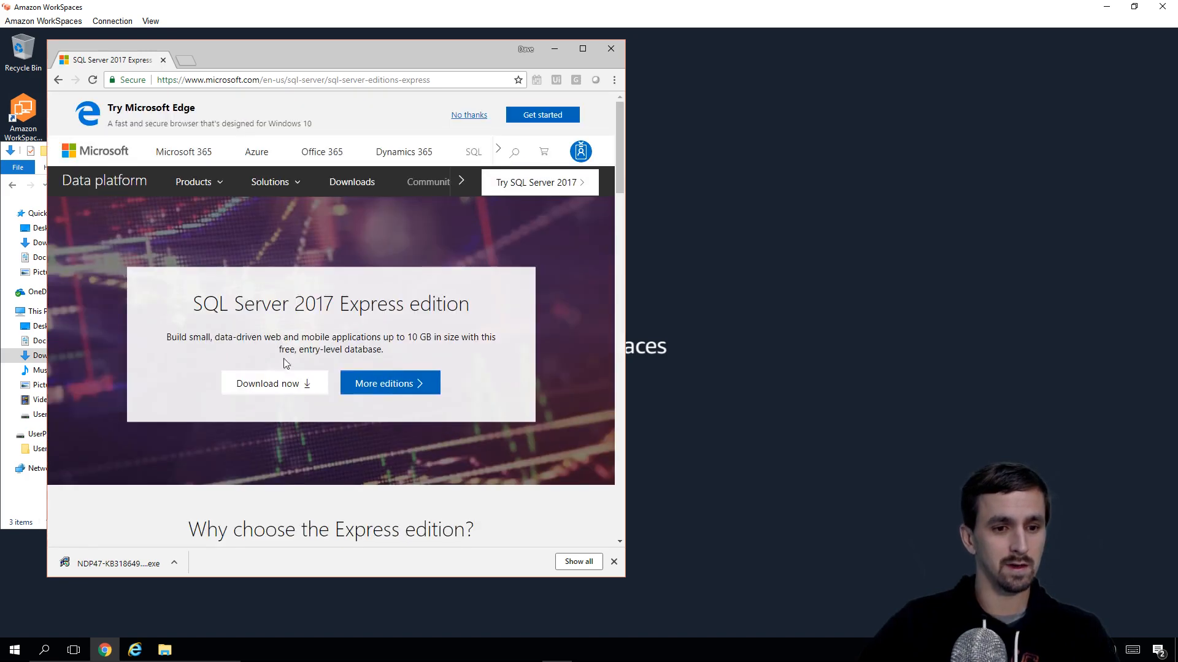
pyautogui.click(277, 386)
pyautogui.click(122, 564)
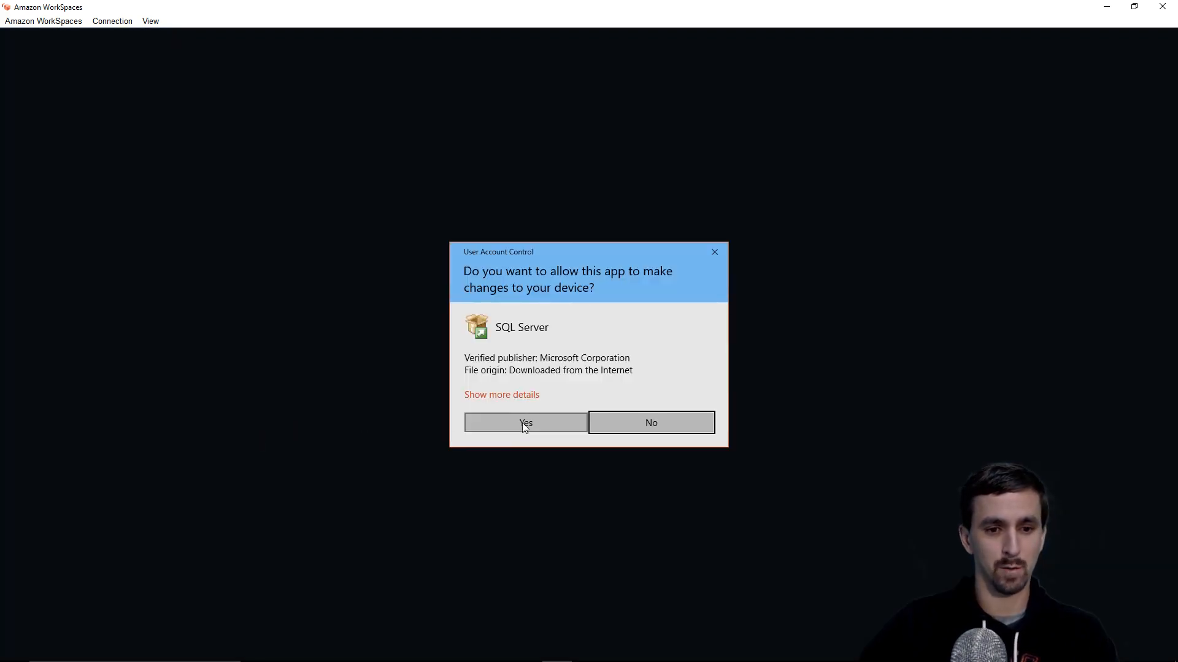
# Step: Start a Basic SQL Server Express install, accepting terms, to C:\Program Files\Microsoft SQL Server
pyautogui.click(523, 424)
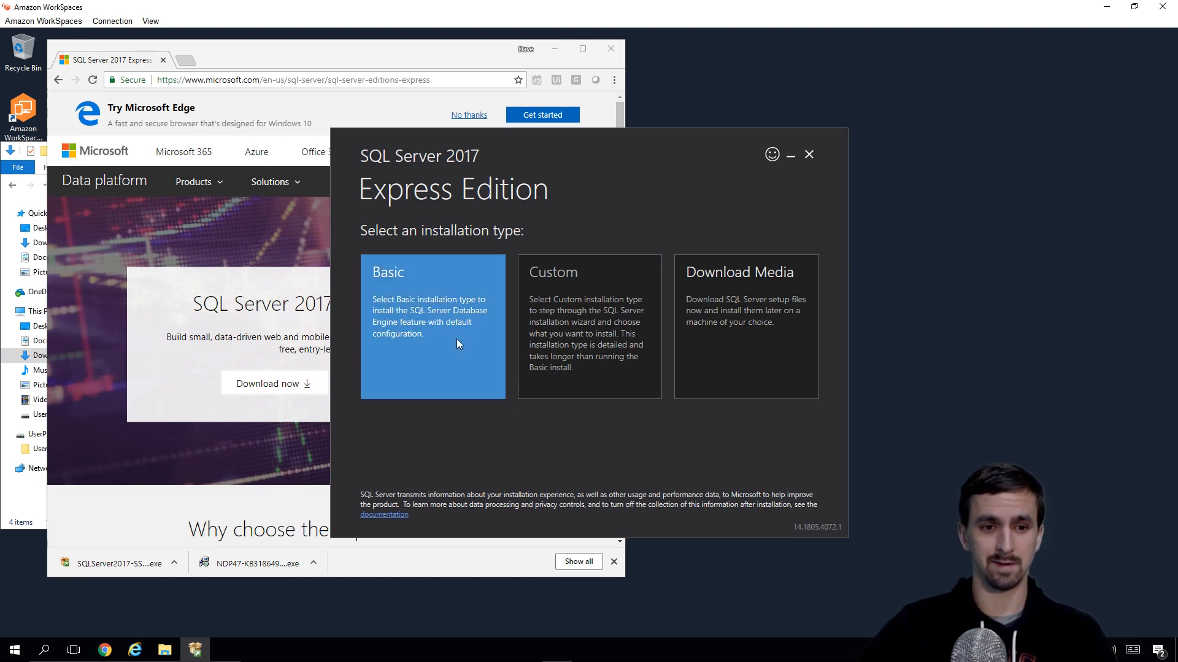
pyautogui.click(465, 373)
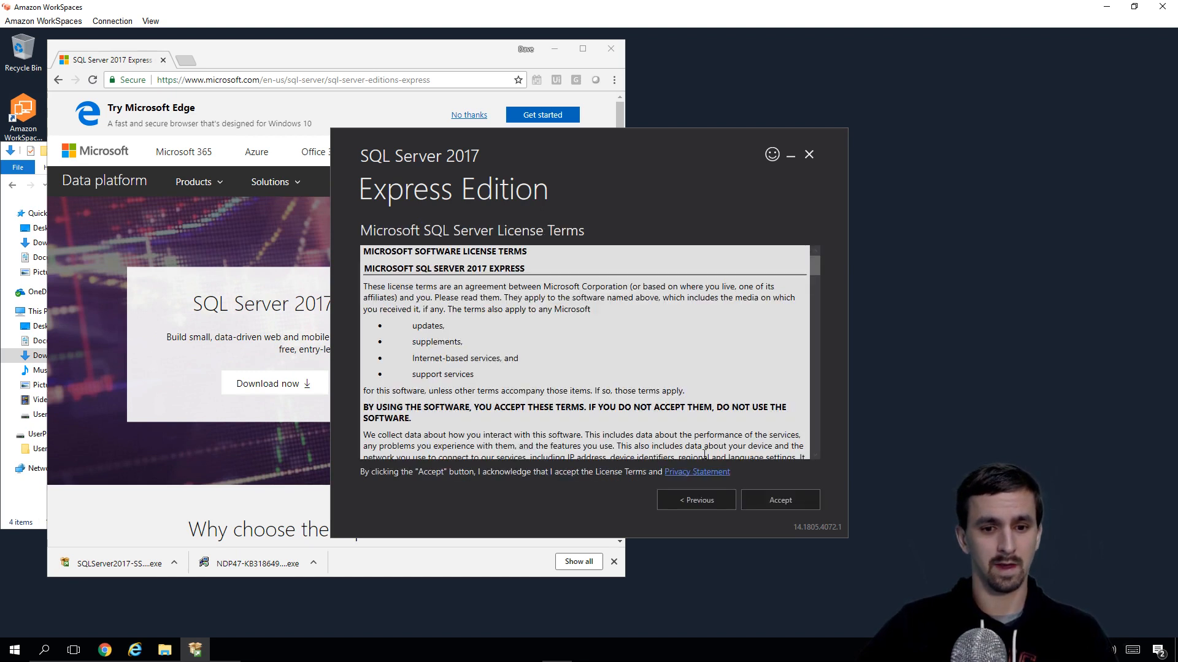
pyautogui.click(790, 502)
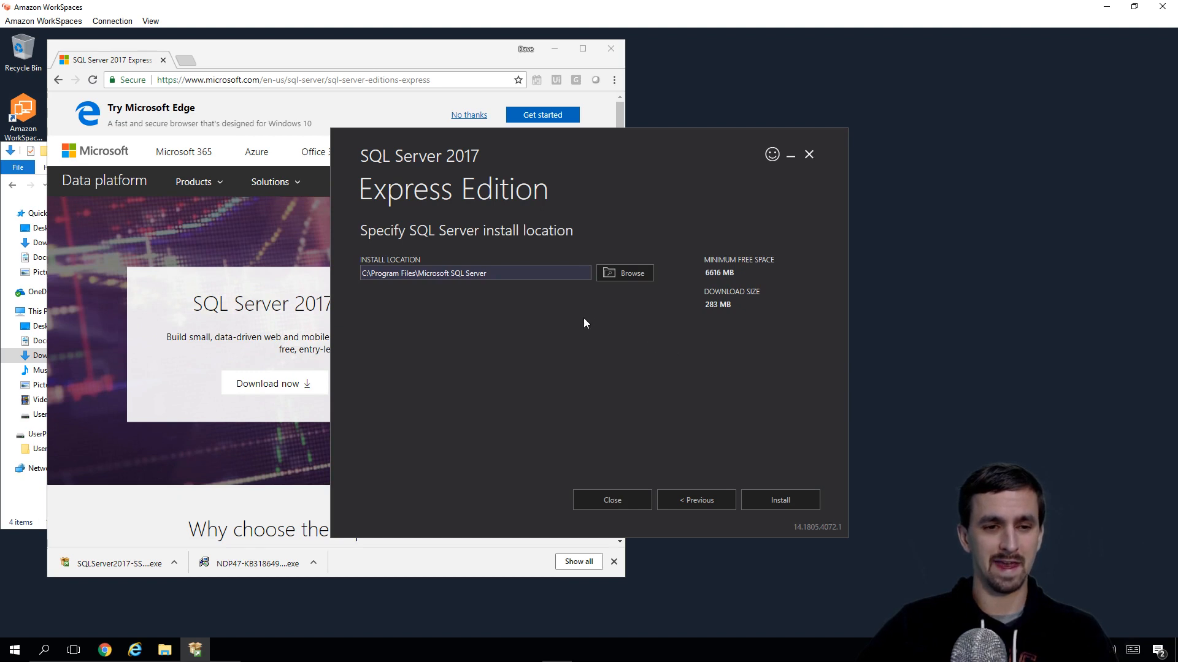
pyautogui.click(574, 277)
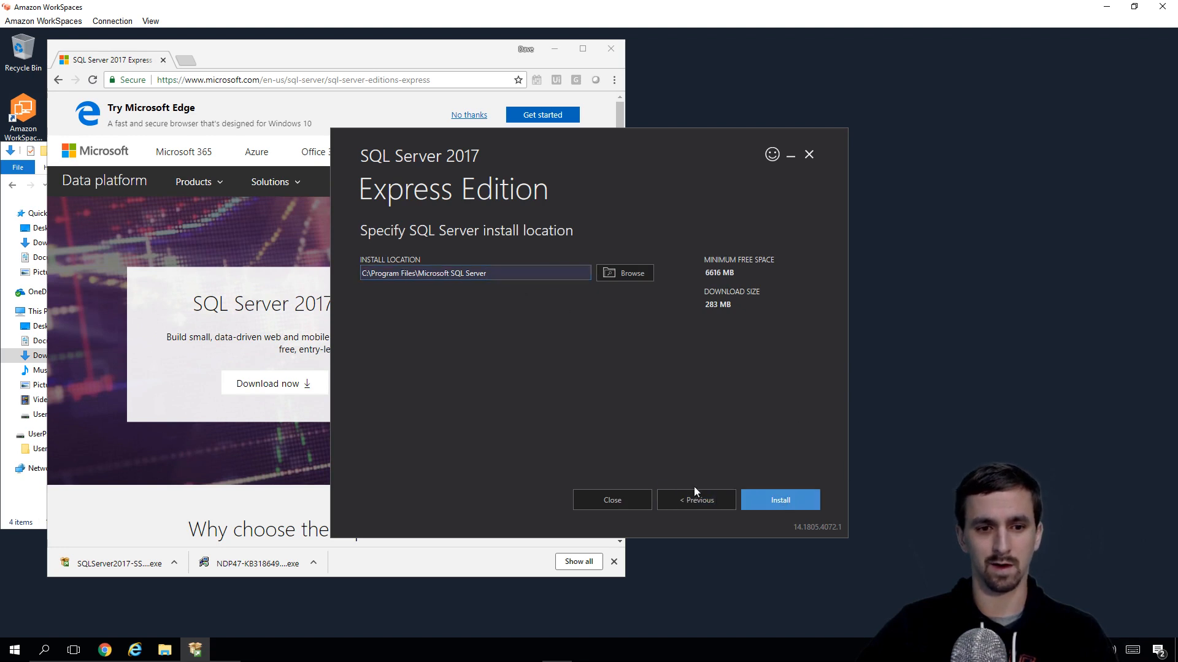
pyautogui.click(780, 500)
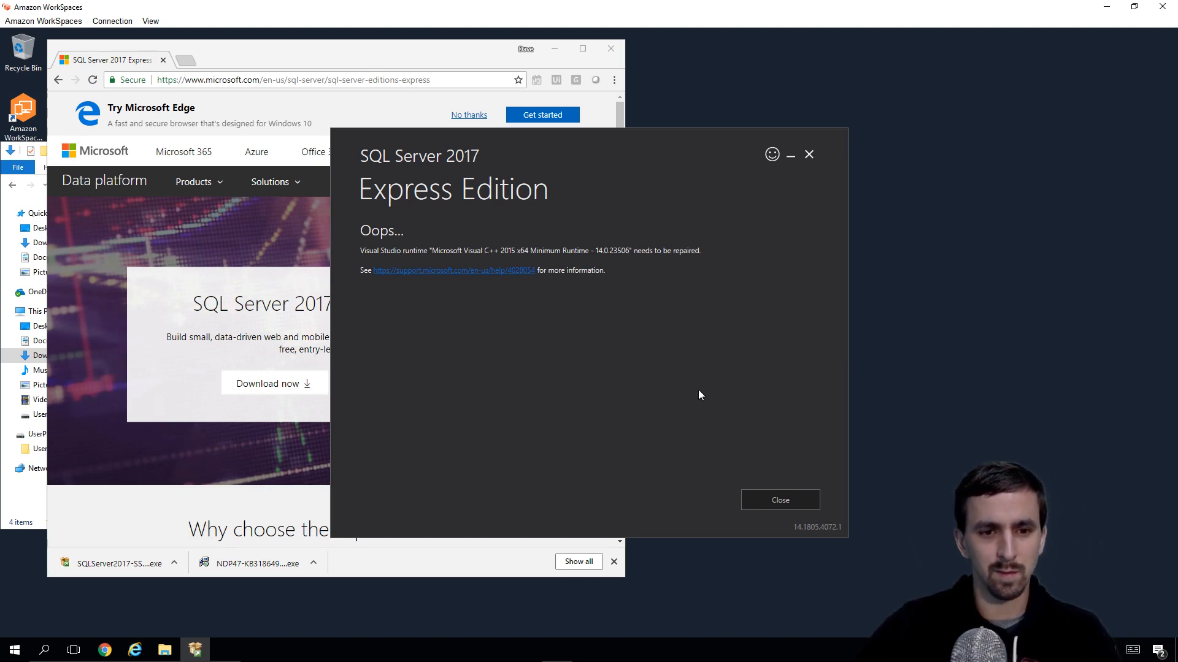
# Step: Repair the Visual C++ 2015 Redistributable (x64) through Apps & features
pyautogui.click(497, 276)
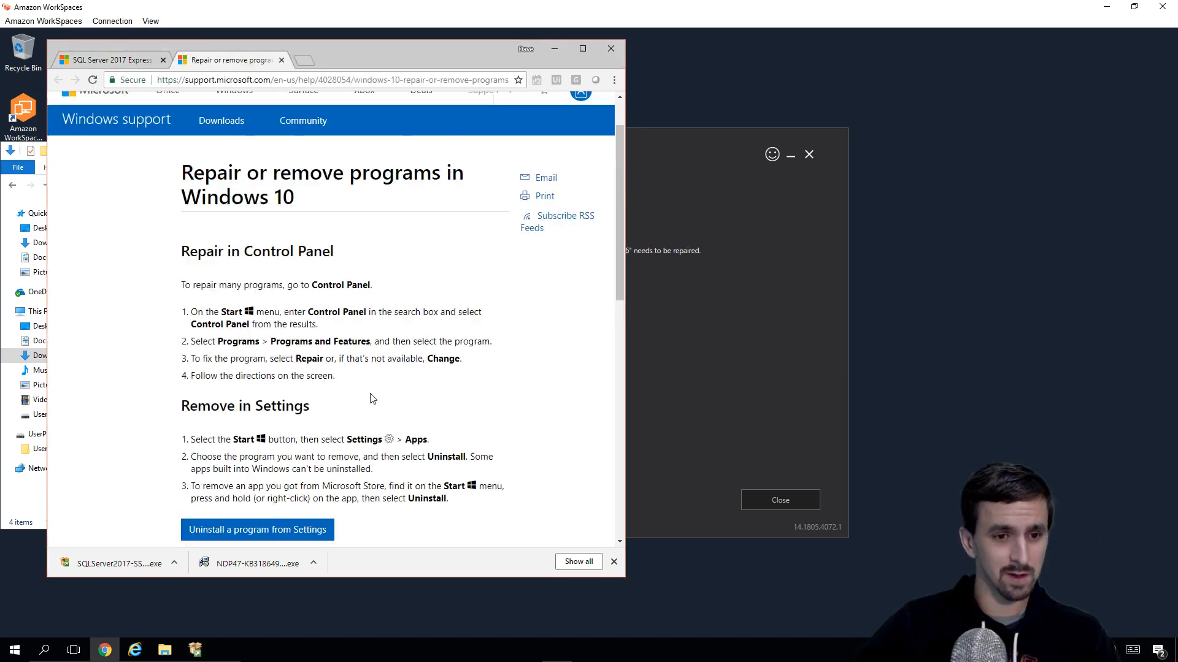
pyautogui.scroll(-1, 372, 397)
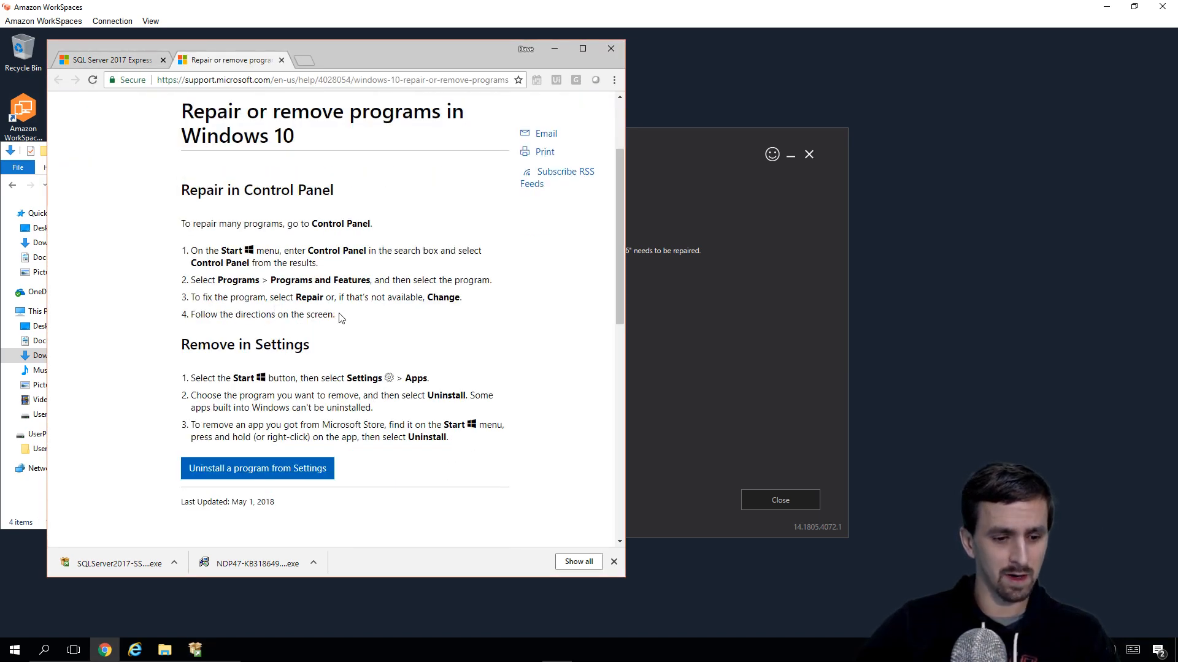
pyautogui.press('super')
pyautogui.write('add remove')
pyautogui.press('Return')
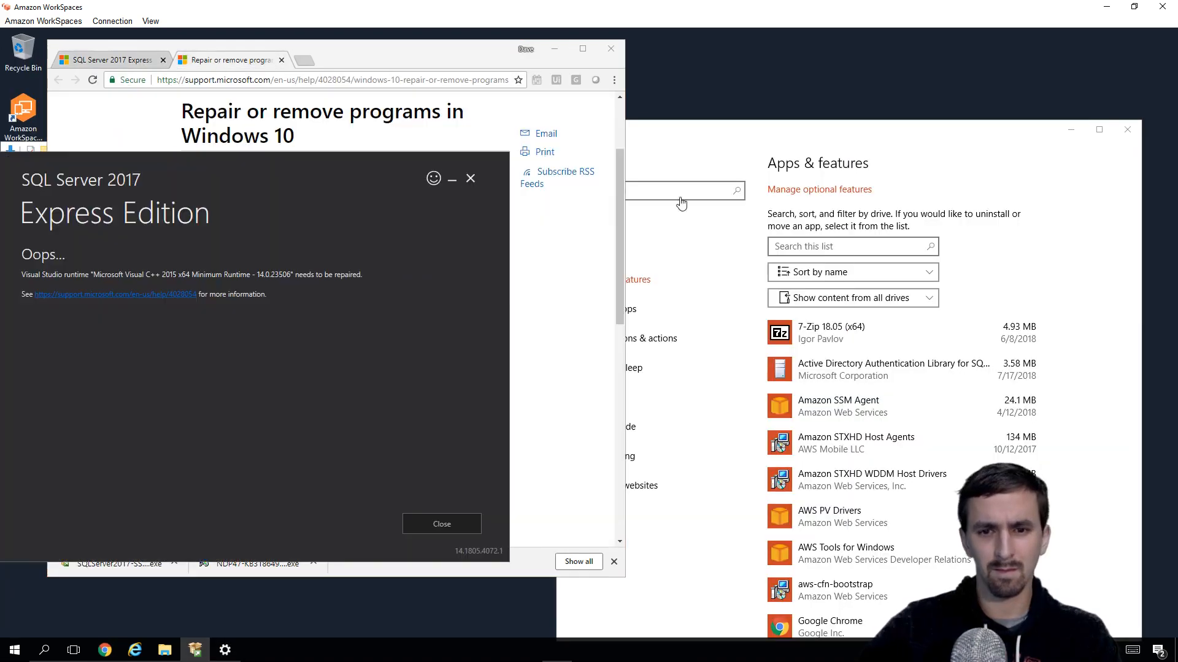
pyautogui.scroll(-10, 895, 408)
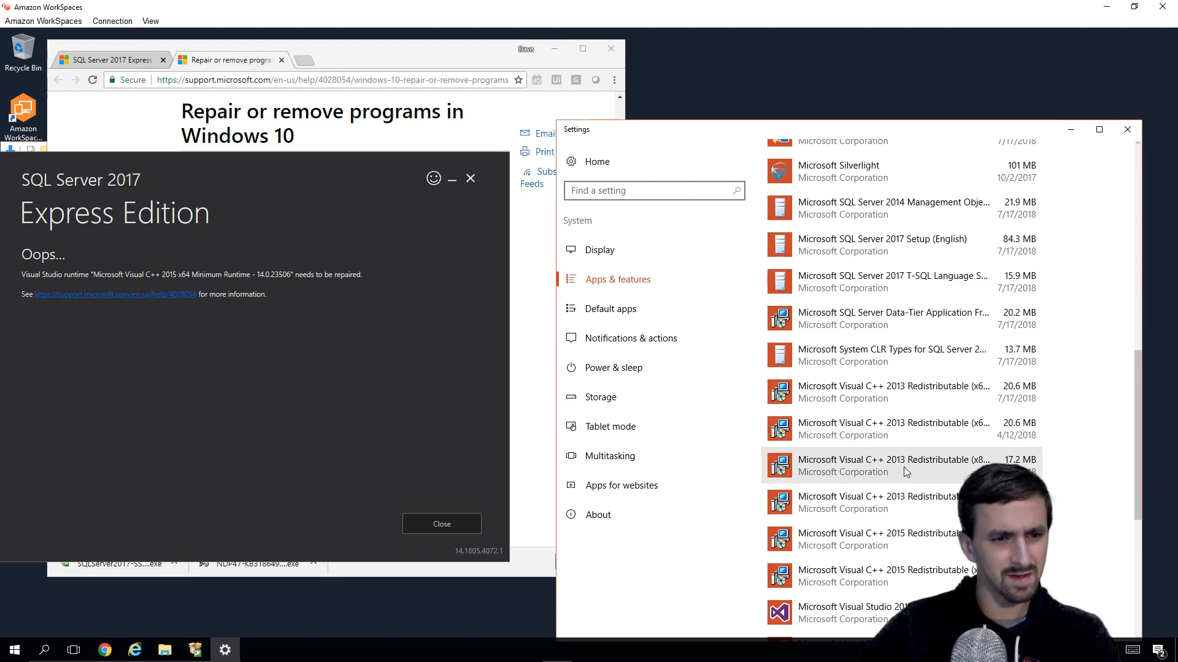
pyautogui.click(883, 537)
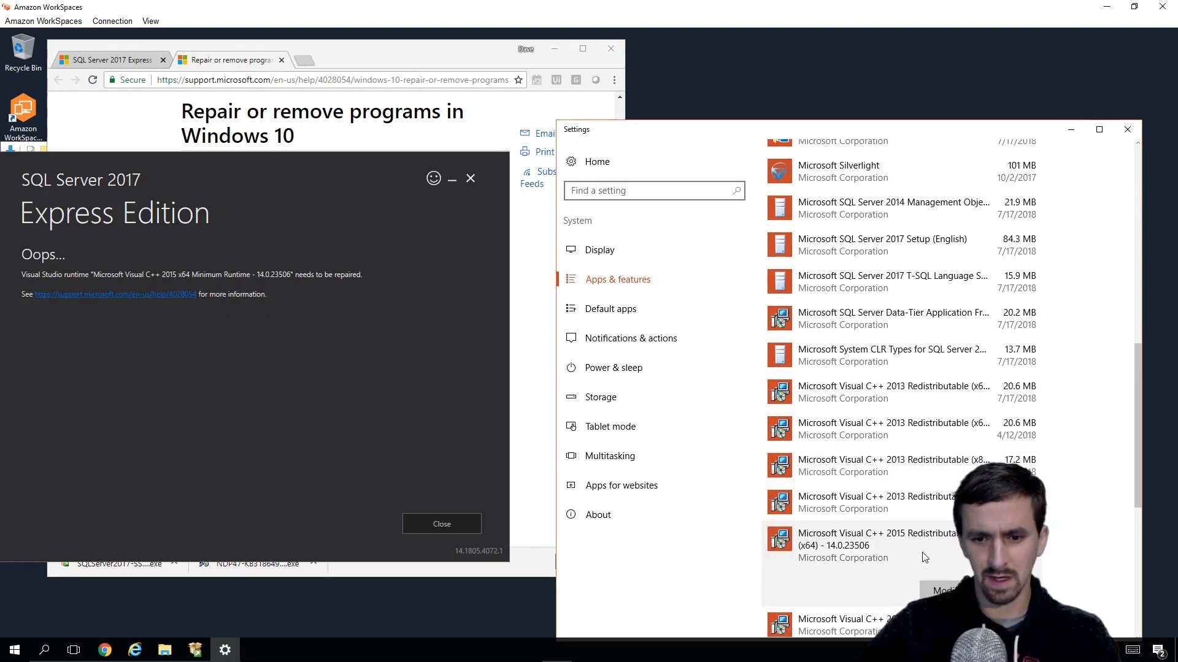
pyautogui.scroll(-2, 881, 498)
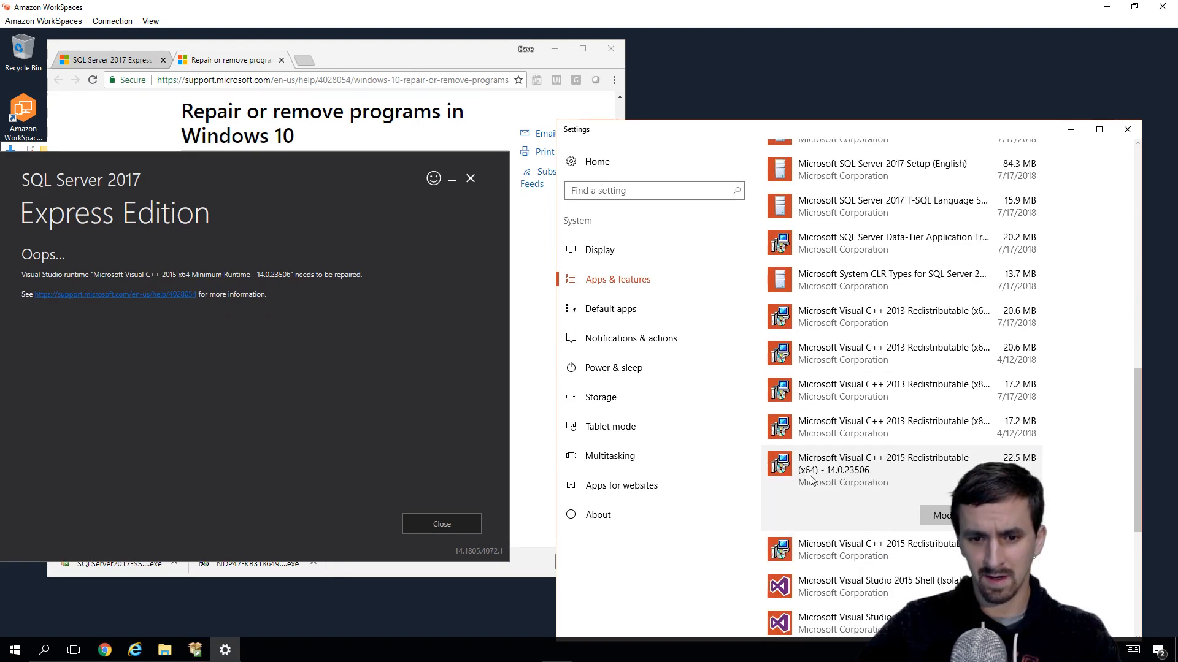
pyautogui.click(947, 516)
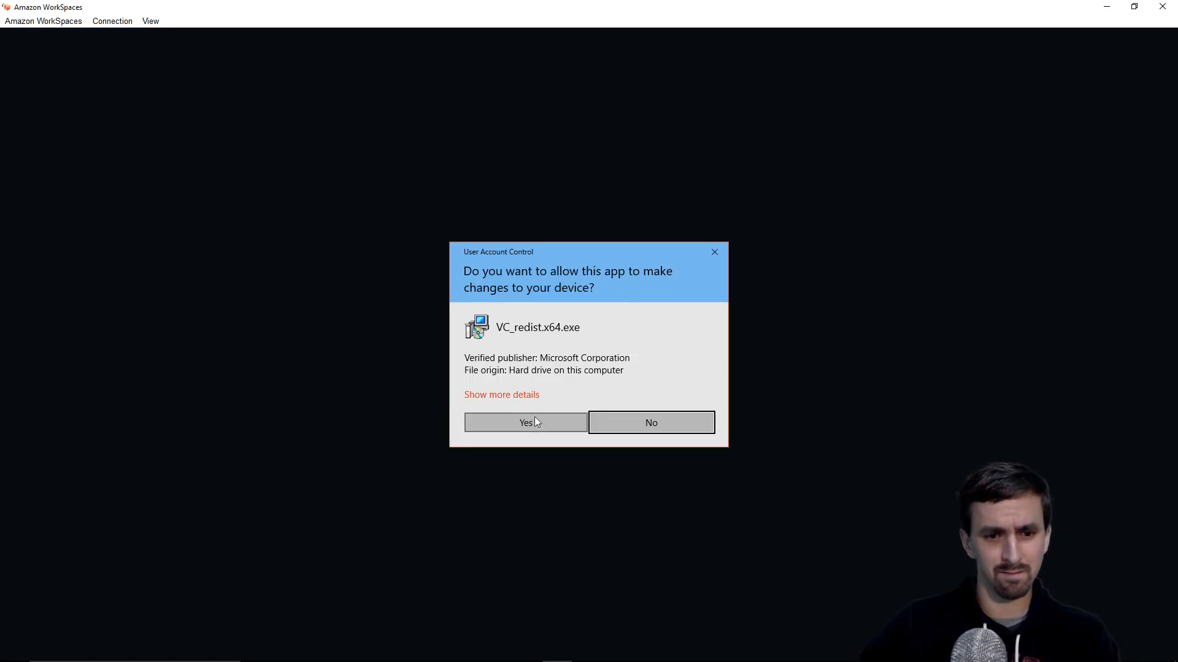
pyautogui.click(535, 422)
pyautogui.click(607, 410)
pyautogui.click(706, 409)
# Step: Dismiss the SQL Server error and relaunch the SQL Server Express installer
pyautogui.click(445, 525)
pyautogui.click(113, 565)
pyautogui.click(533, 421)
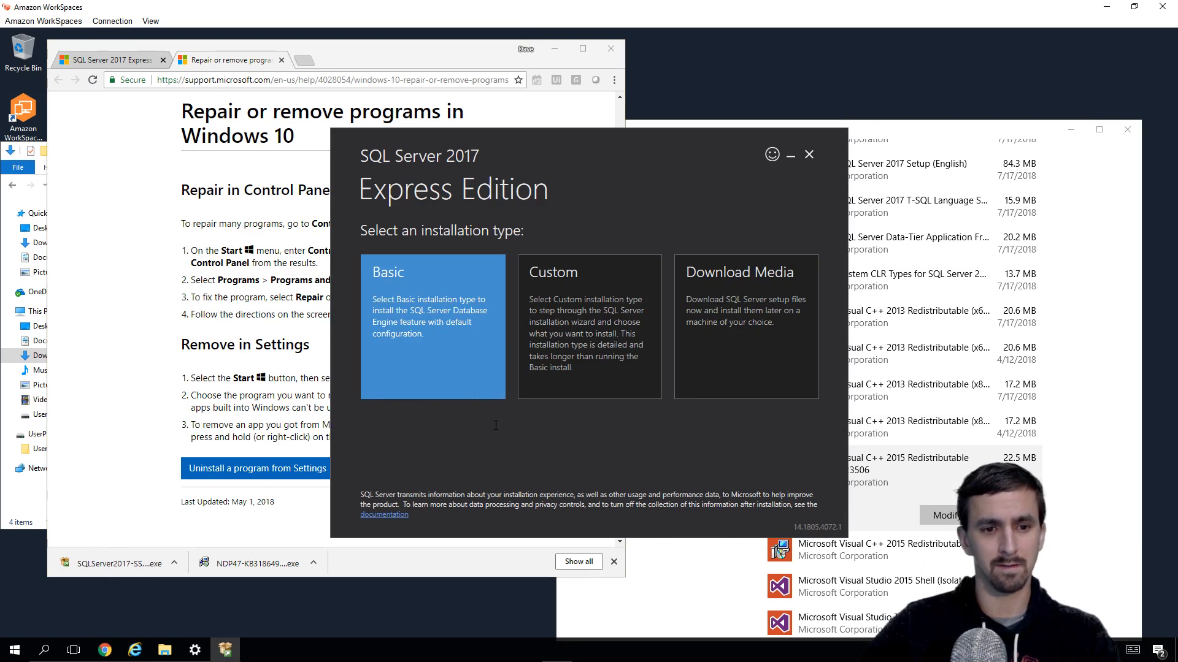
# Step: Choose Basic, accept the license terms, and install to the default location
pyautogui.click(475, 382)
pyautogui.press('Return')
pyautogui.click(786, 503)
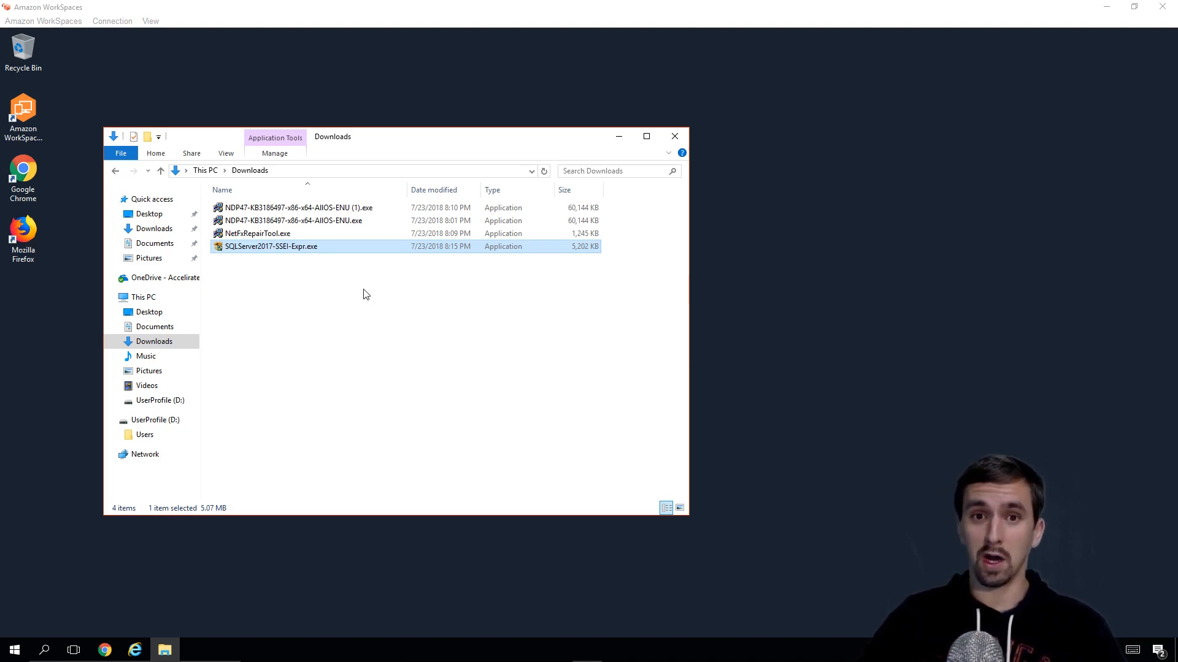
# Step: Relaunch the installer from Downloads and rerun the Basic install with terms accepted
pyautogui.doubleClick(287, 249)
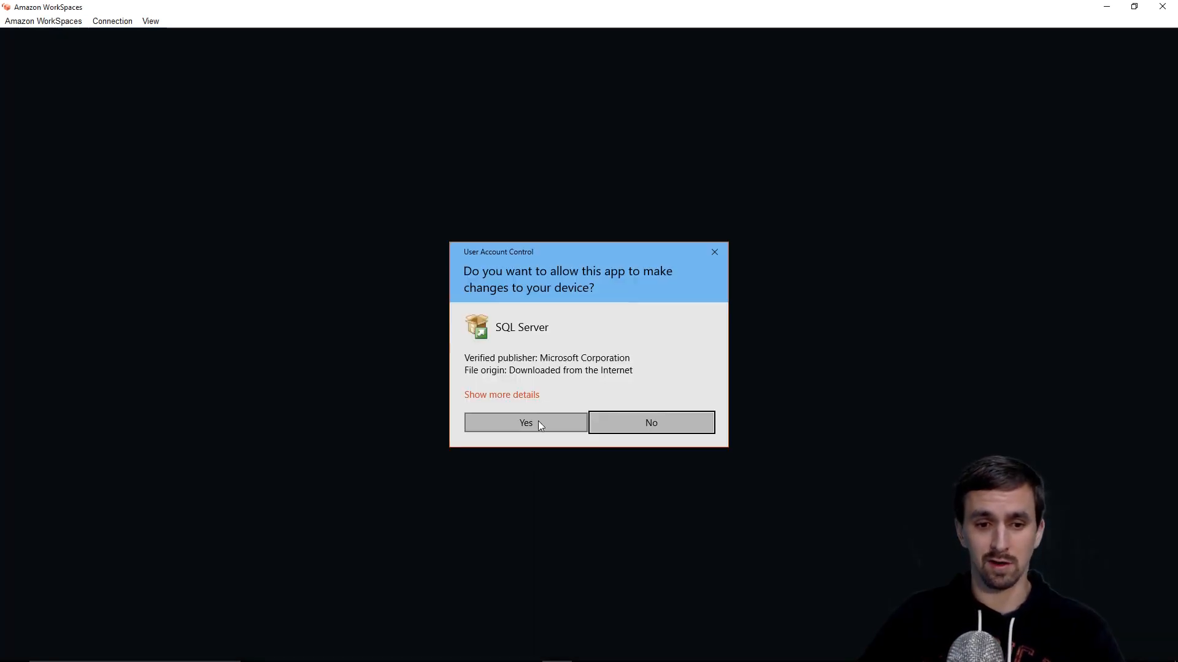
pyautogui.click(539, 421)
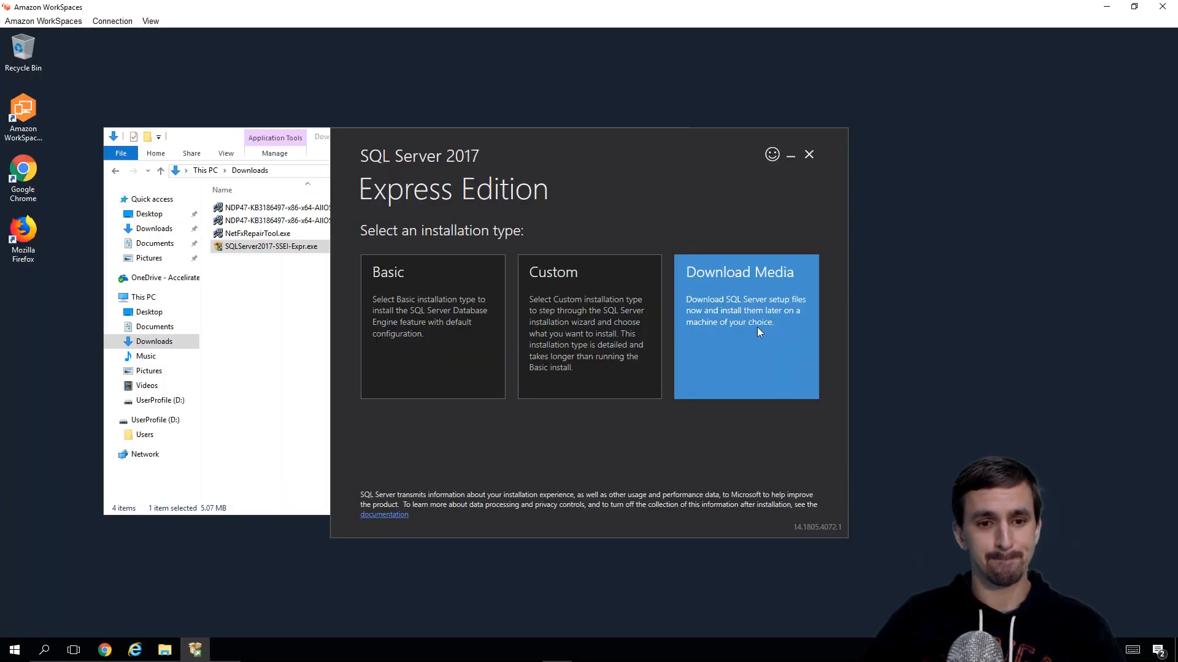
pyautogui.click(462, 378)
pyautogui.click(849, 500)
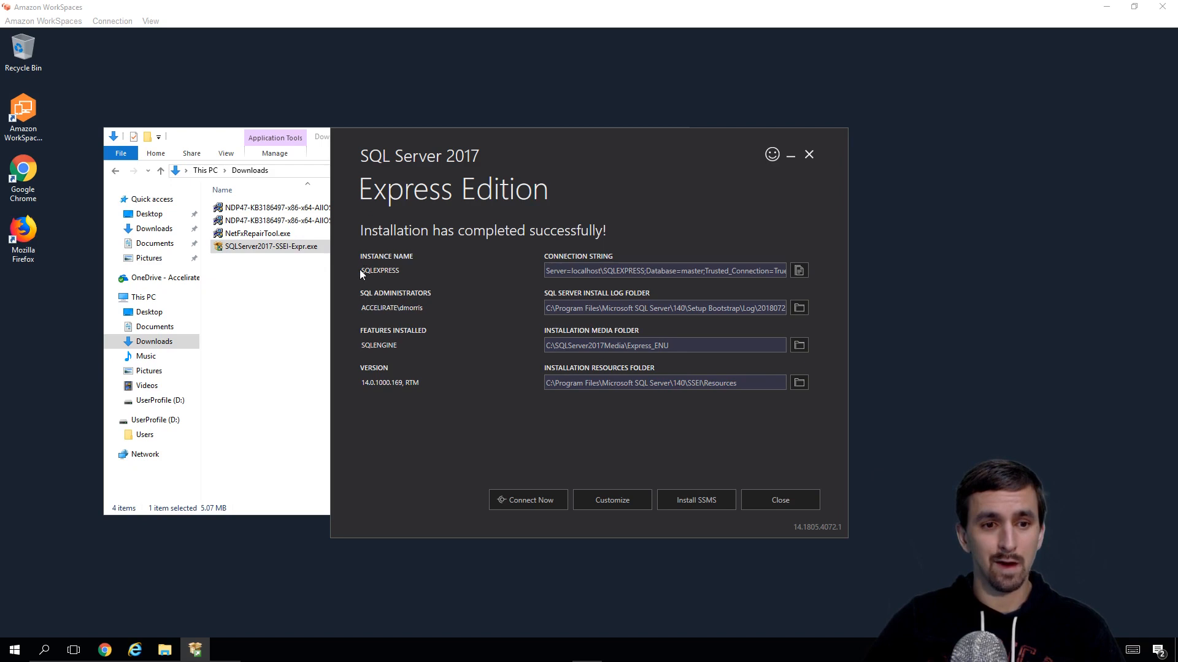
# Step: Note the SQLEXPRESS instance name, exit the installer, and return to Chrome
pyautogui.moveTo(360, 270); pyautogui.dragTo(380, 266)
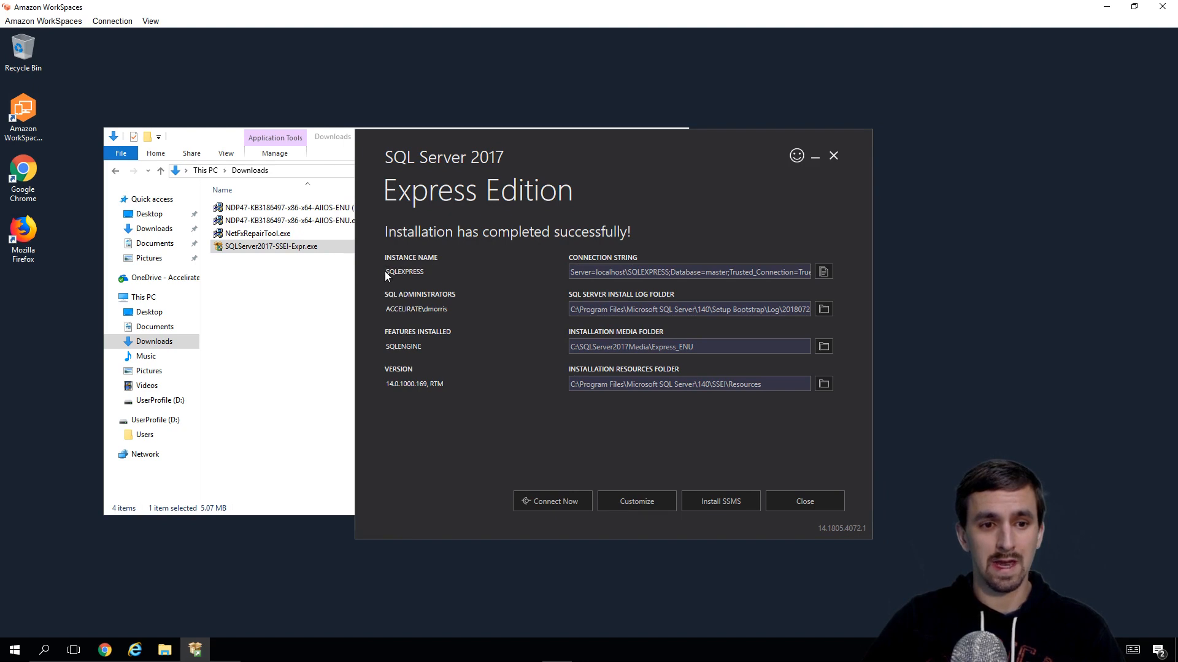
pyautogui.moveTo(385, 271); pyautogui.dragTo(442, 281)
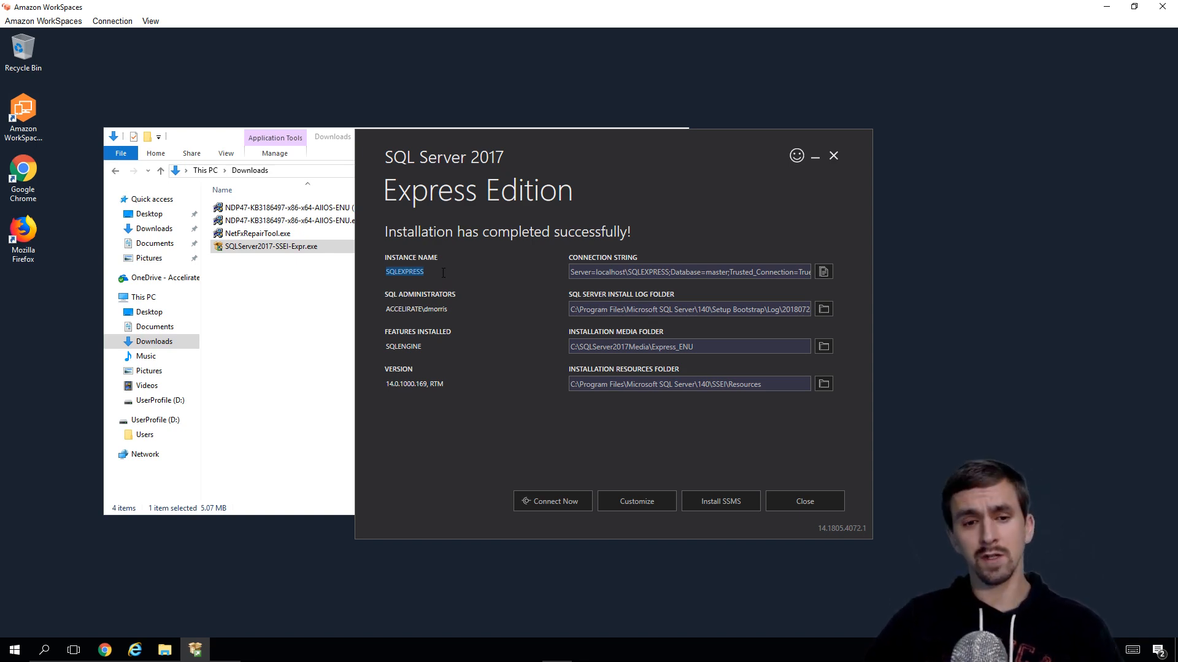
pyautogui.click(818, 501)
pyautogui.click(616, 368)
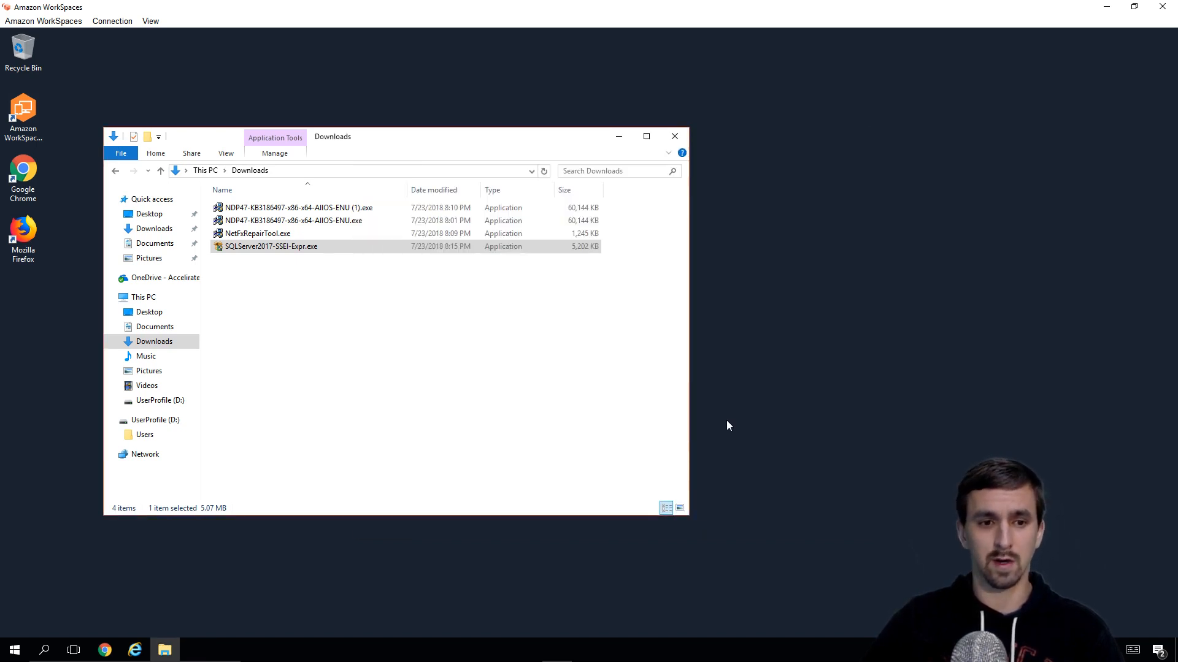
pyautogui.click(602, 306)
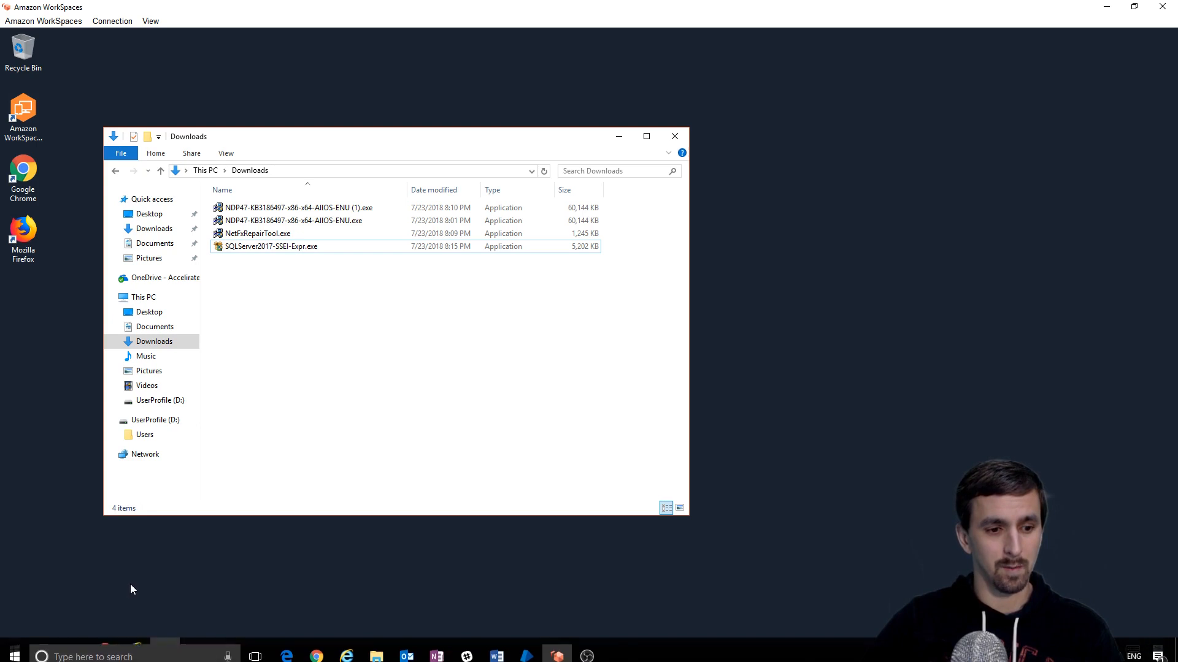
pyautogui.click(114, 648)
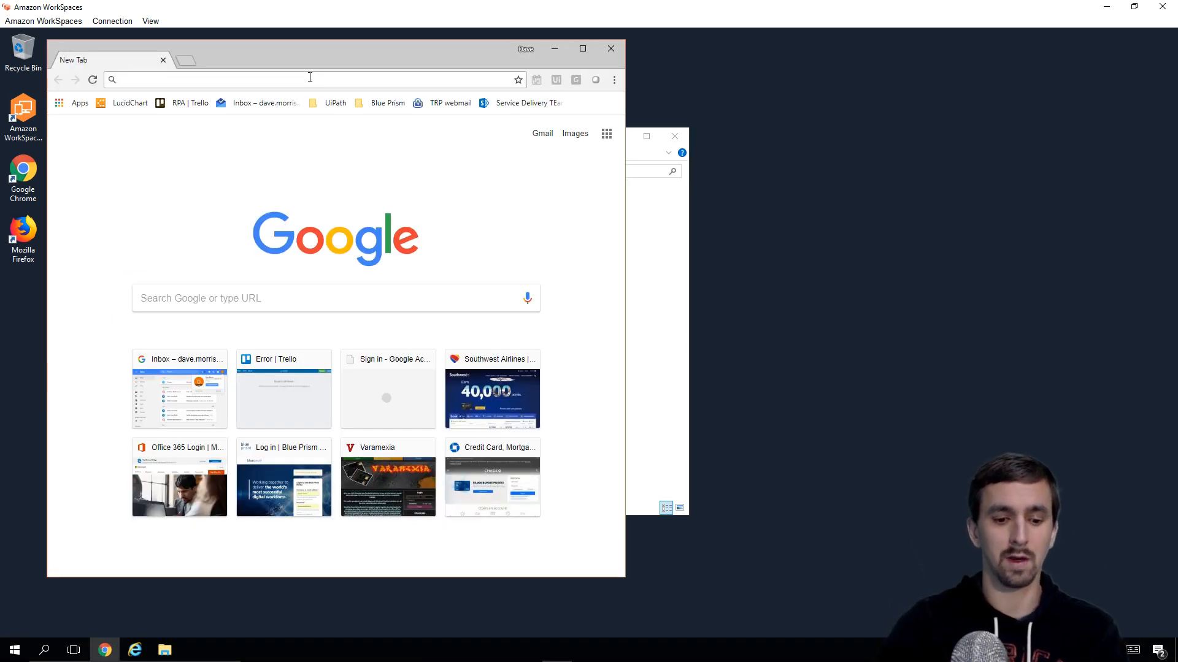
# Step: Go to portal.blueprism.com and open Products to reach the 6.2.1 Current Release page
pyautogui.write('portal.blueprism.com')
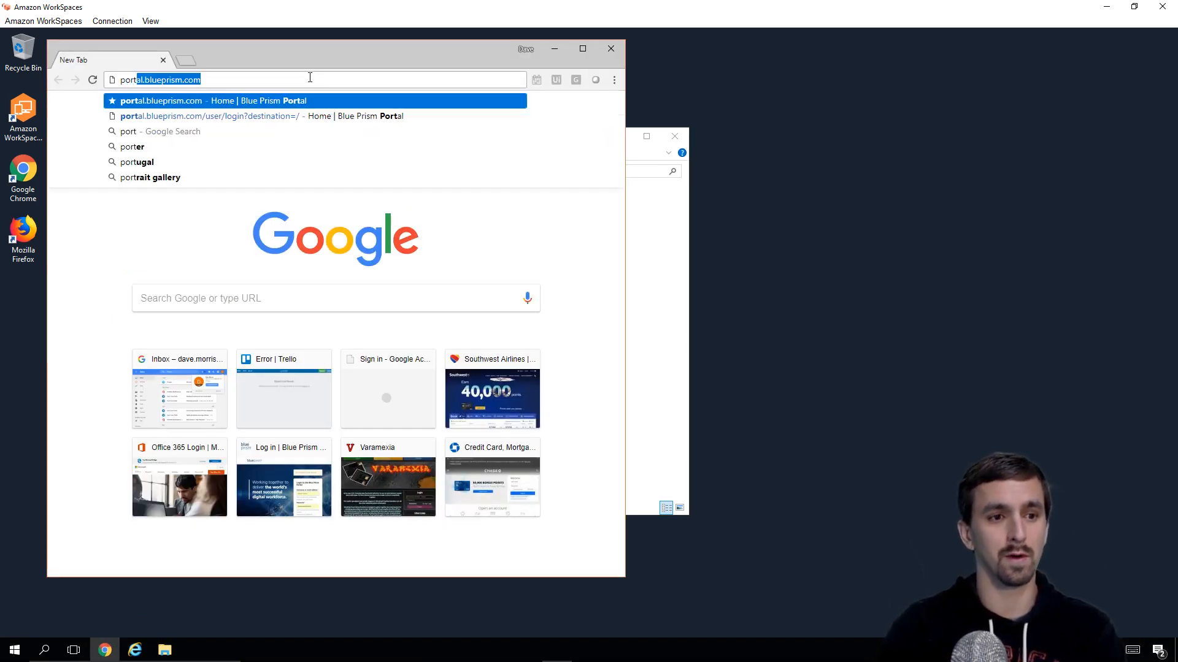
pyautogui.press('Return')
pyautogui.moveTo(205, 159)
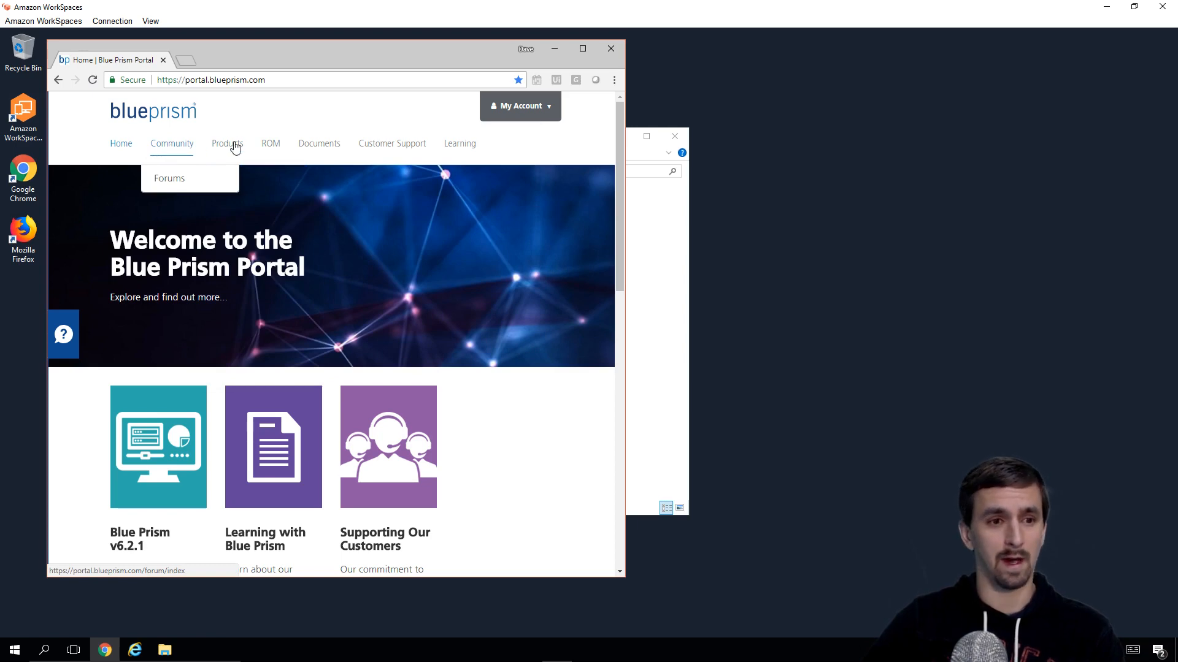
pyautogui.click(230, 144)
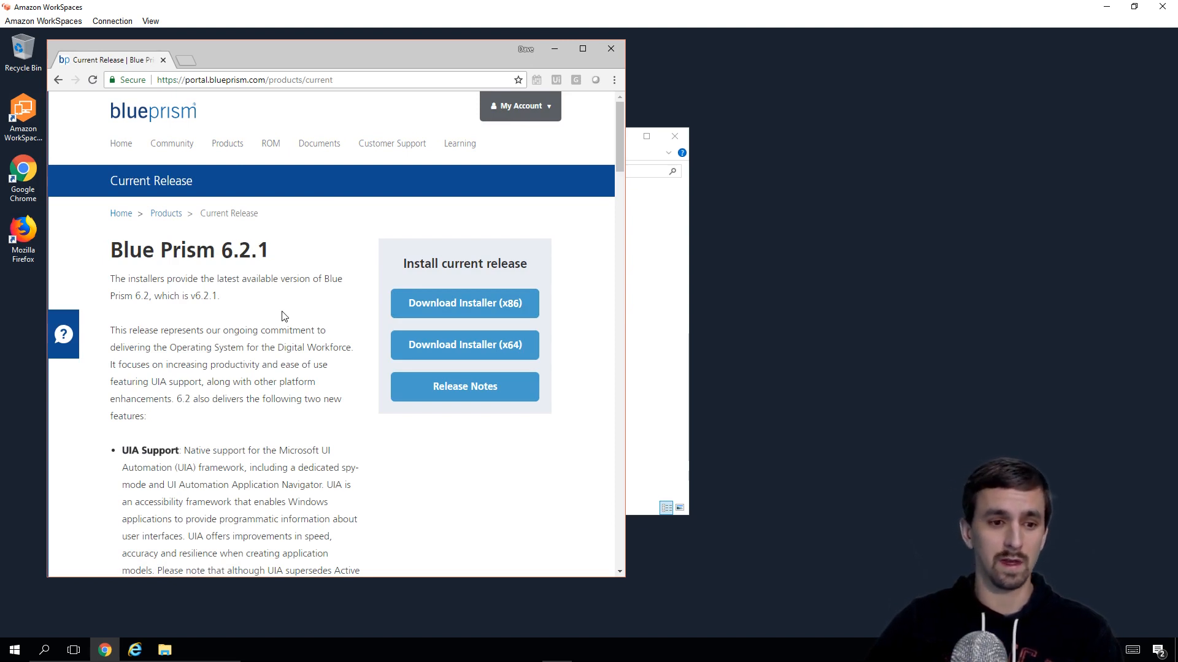
# Step: Download the x64 Blue Prism 6.2.1 installer and install it to the default folder
pyautogui.click(480, 345)
pyautogui.click(111, 563)
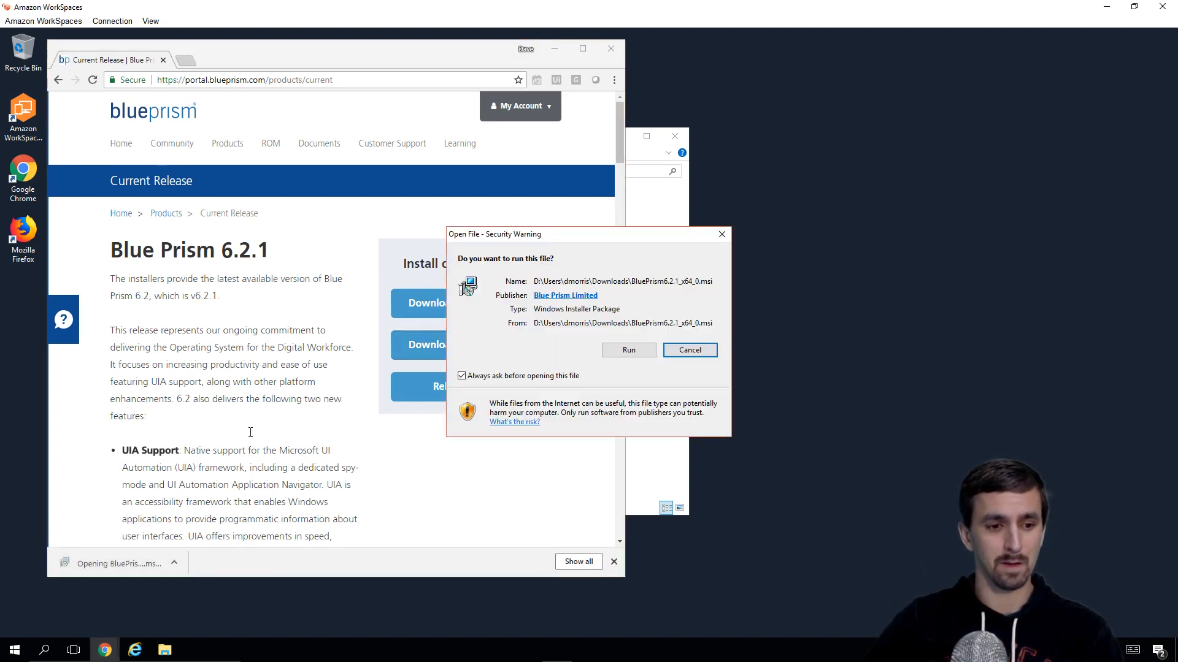
pyautogui.click(634, 356)
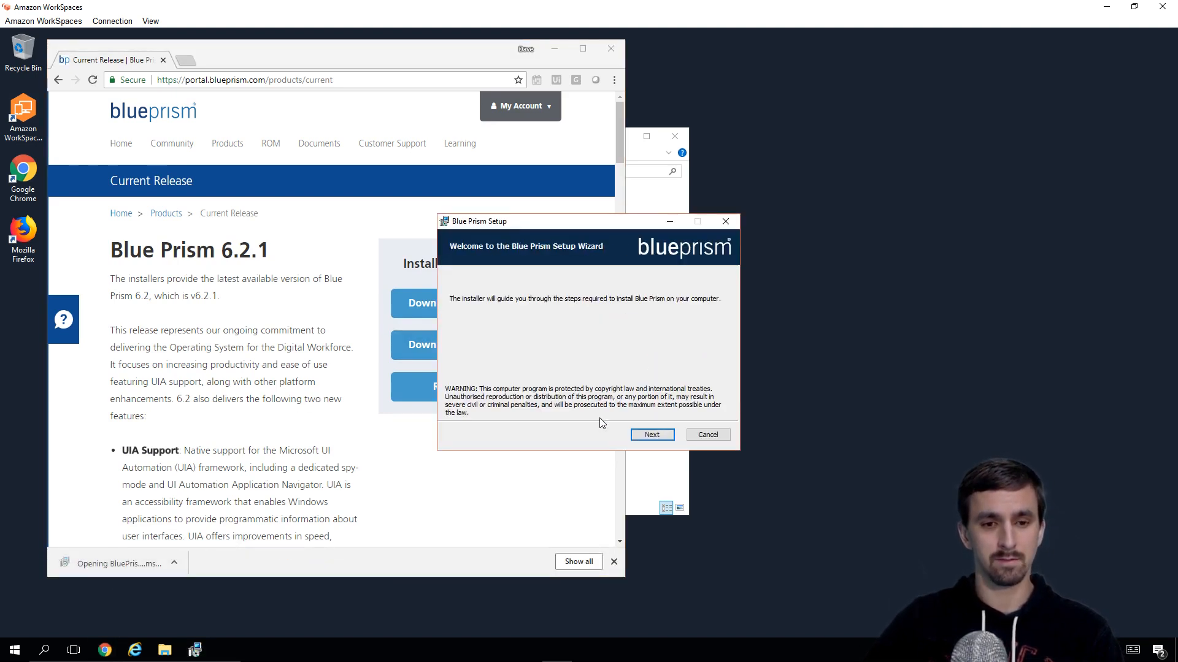
pyautogui.click(664, 433)
pyautogui.click(571, 410)
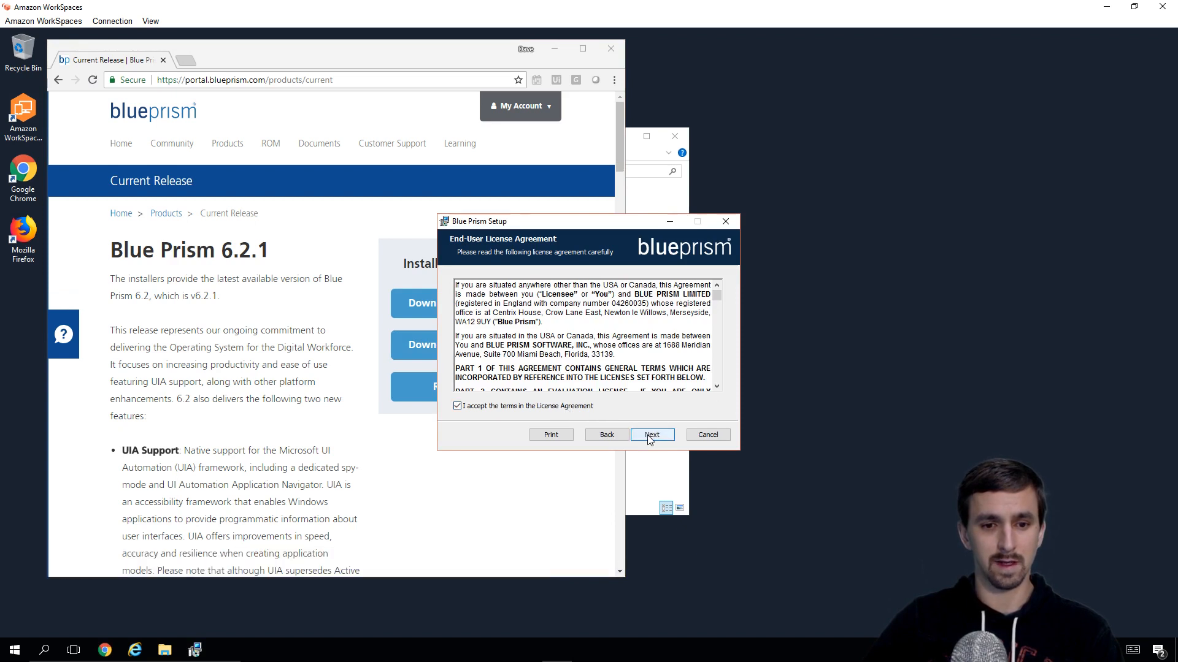
pyautogui.click(652, 434)
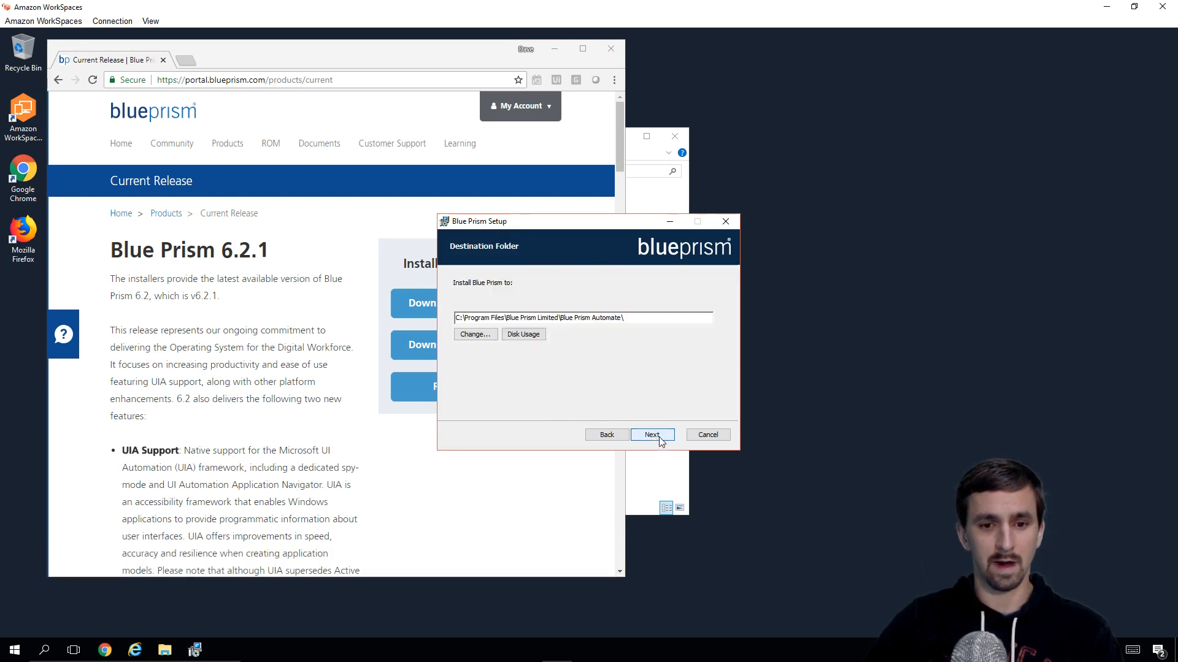
pyautogui.click(662, 437)
pyautogui.click(653, 435)
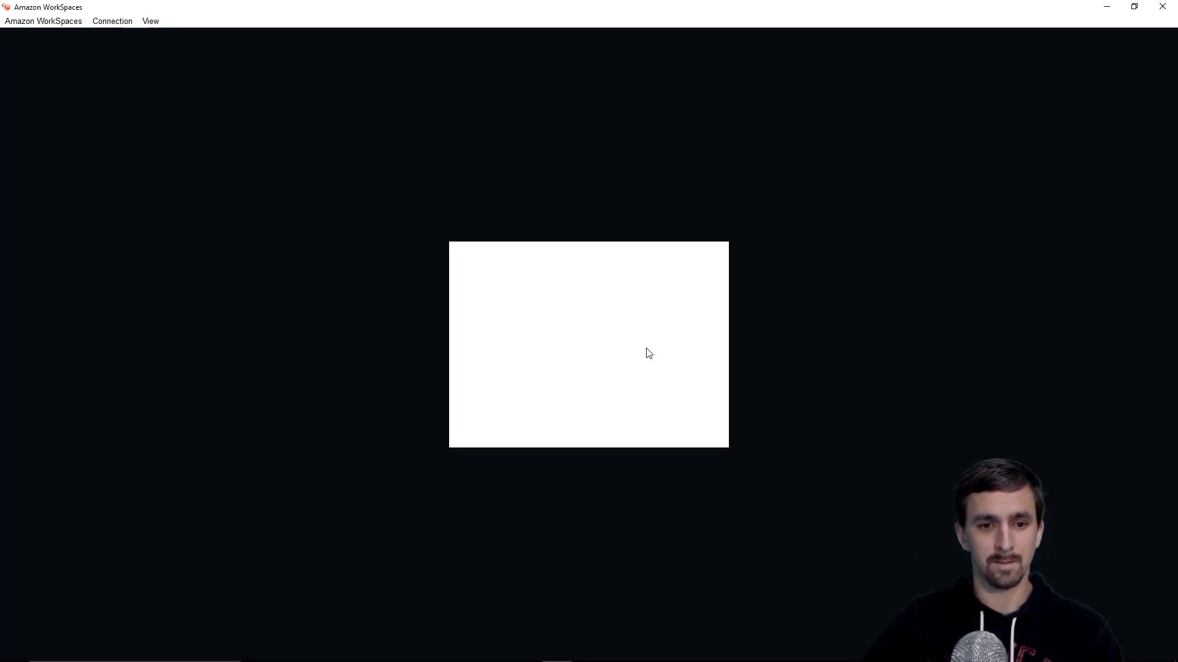
pyautogui.click(557, 422)
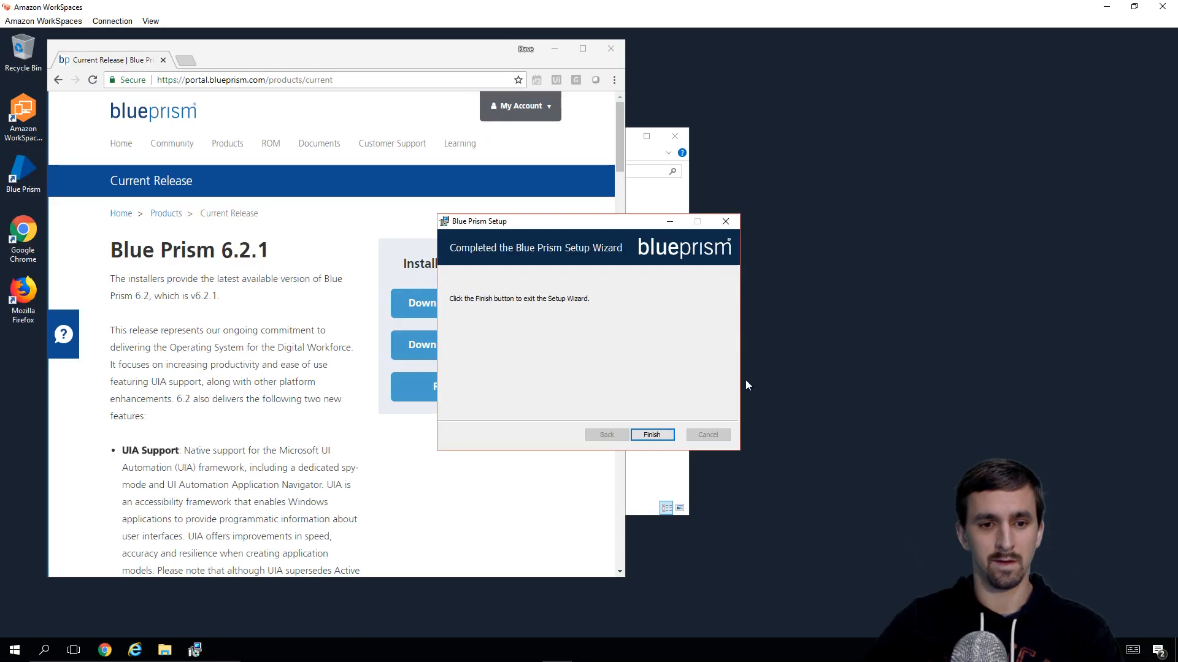
pyautogui.click(652, 434)
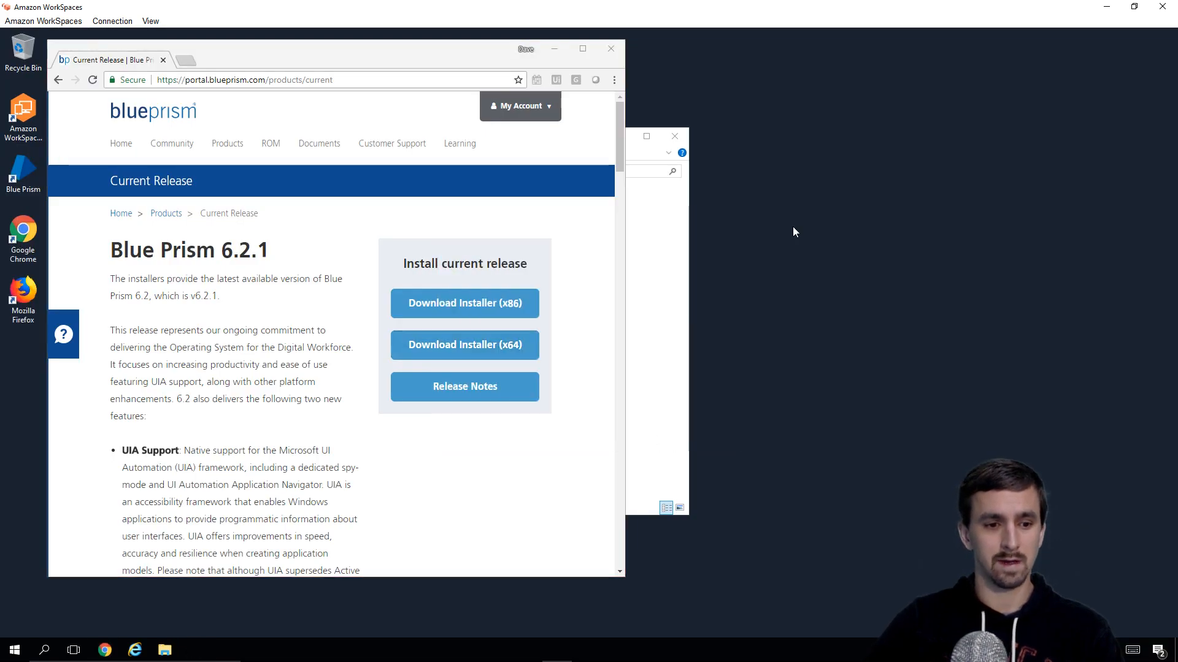
pyautogui.press('super')
# Step: Launch Blue Prism via a 'blue p' search and open its Connection Configuration
pyautogui.write('blue pr')
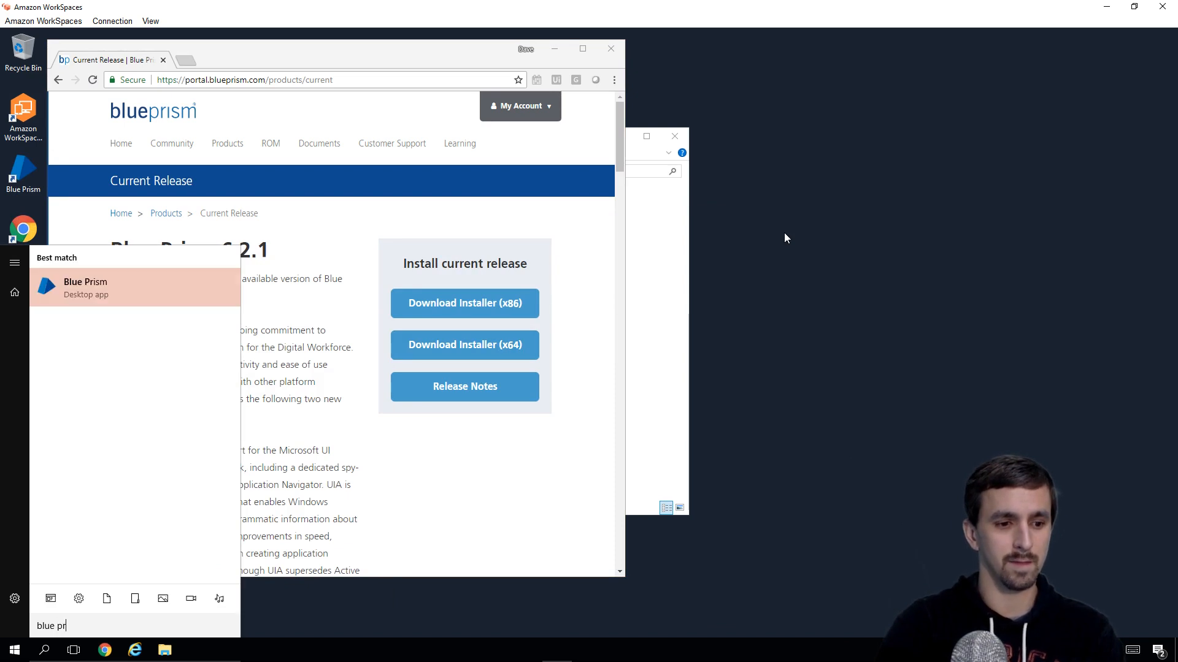
pyautogui.press('Return')
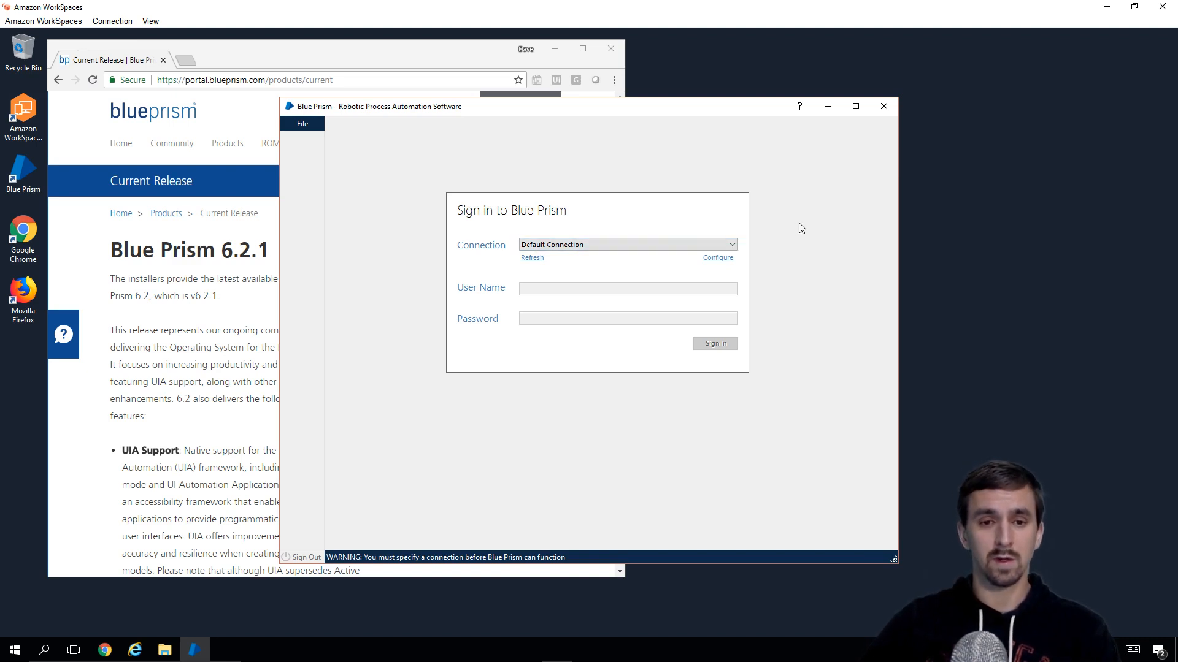
pyautogui.click(717, 258)
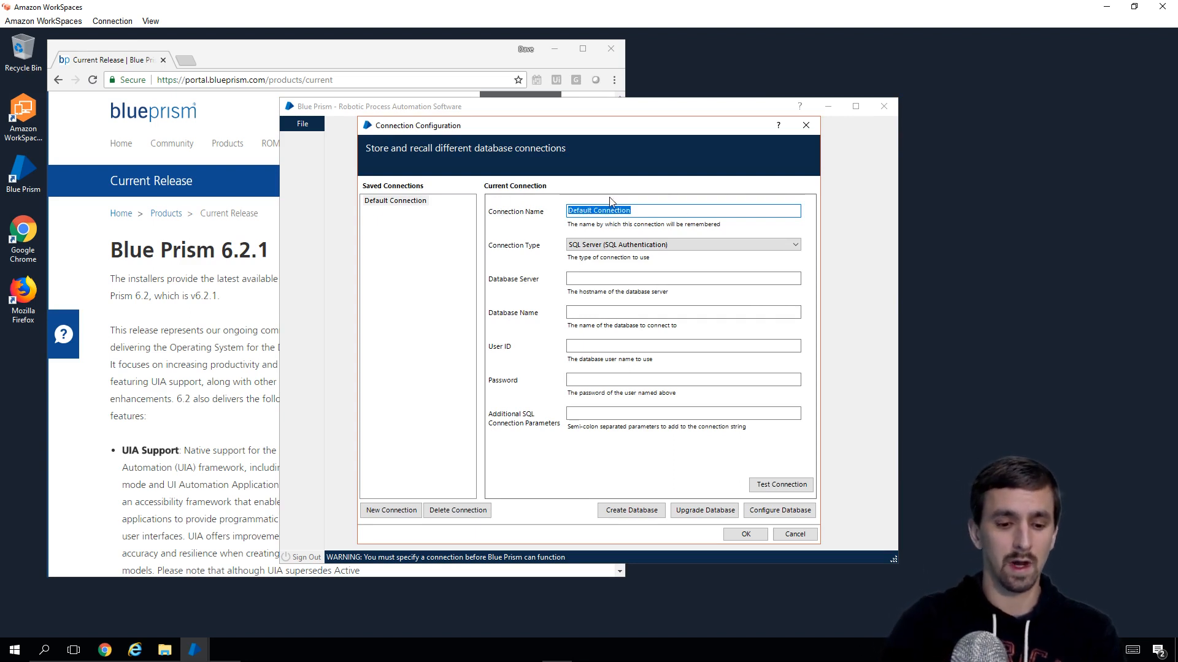
# Step: Name the connection Hello World, using SQL Server Windows Authentication, server localhost\SQLEXPRESS, database Hello World Database
pyautogui.write('Hello World')
pyautogui.click(670, 245)
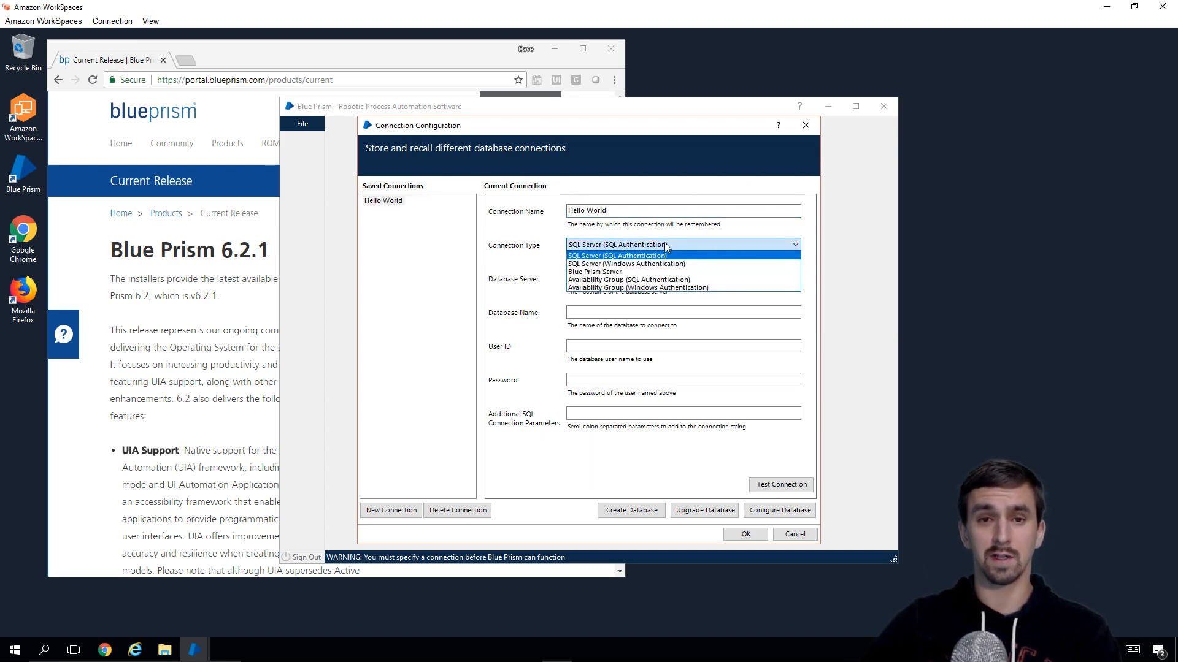
pyautogui.click(649, 265)
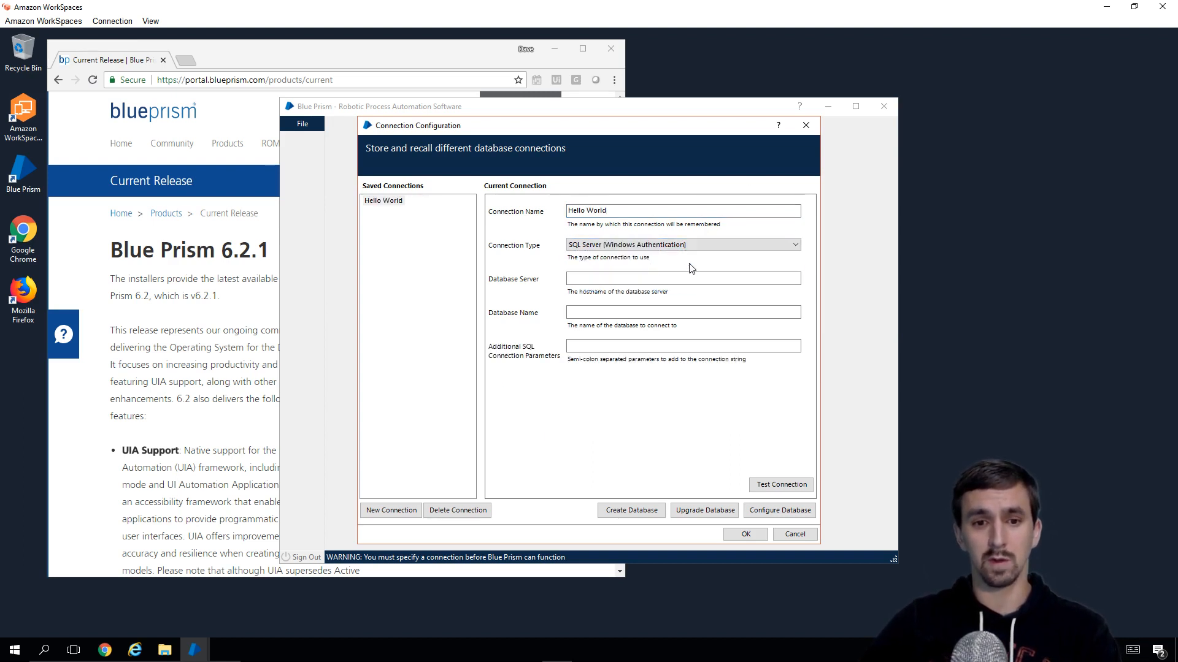
pyautogui.click(772, 280)
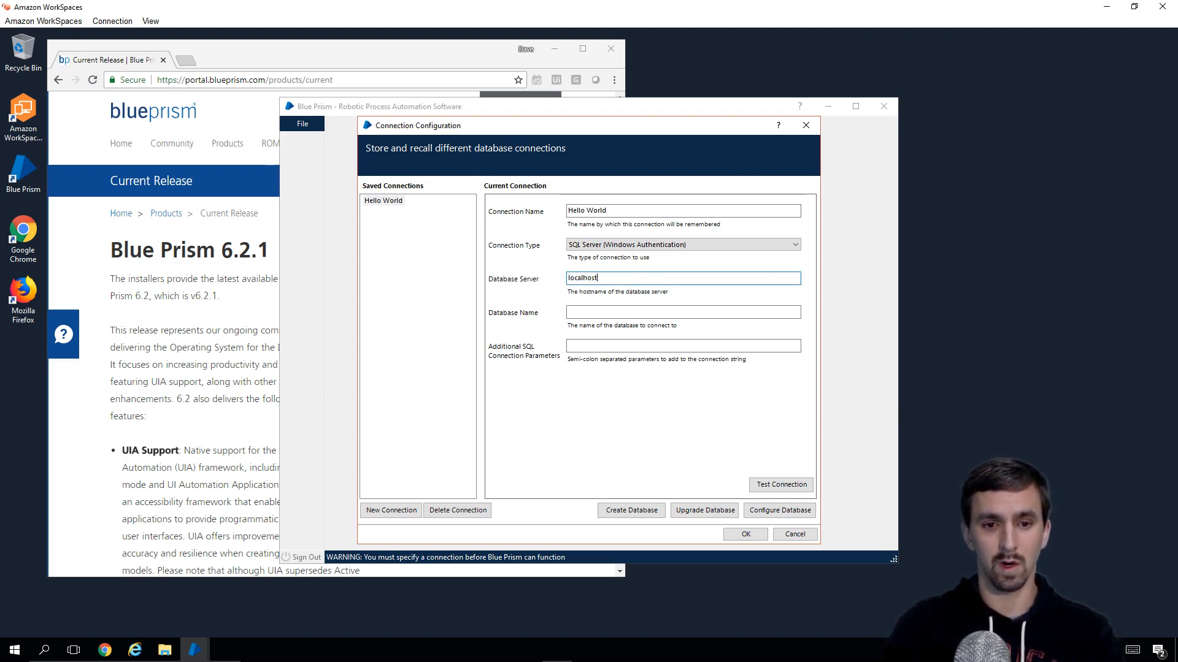
pyautogui.write('localhost\\SQLEXPRESS2')
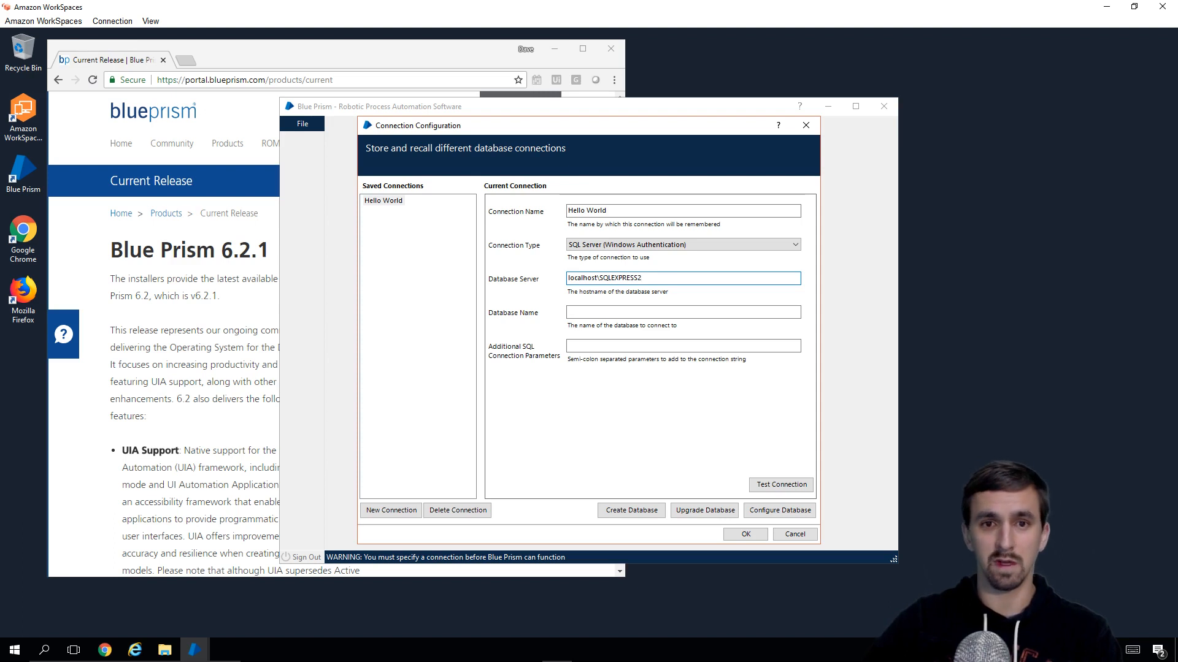
pyautogui.press('BackSpace')
pyautogui.click(667, 310)
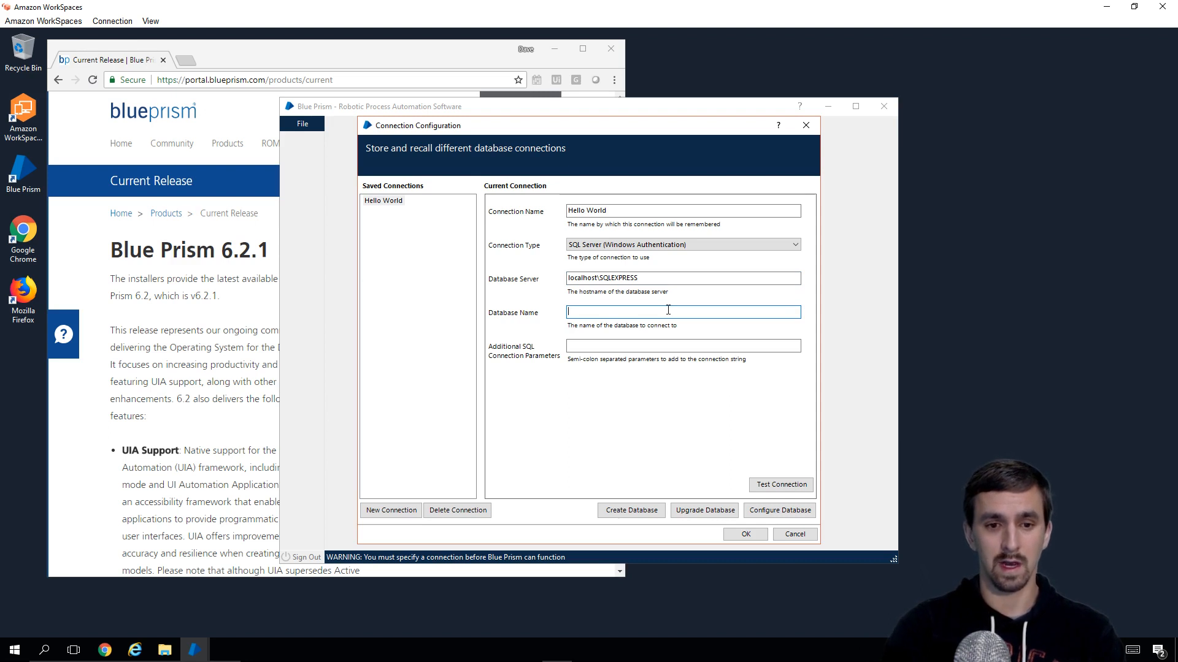
pyautogui.write('Hello World Database')
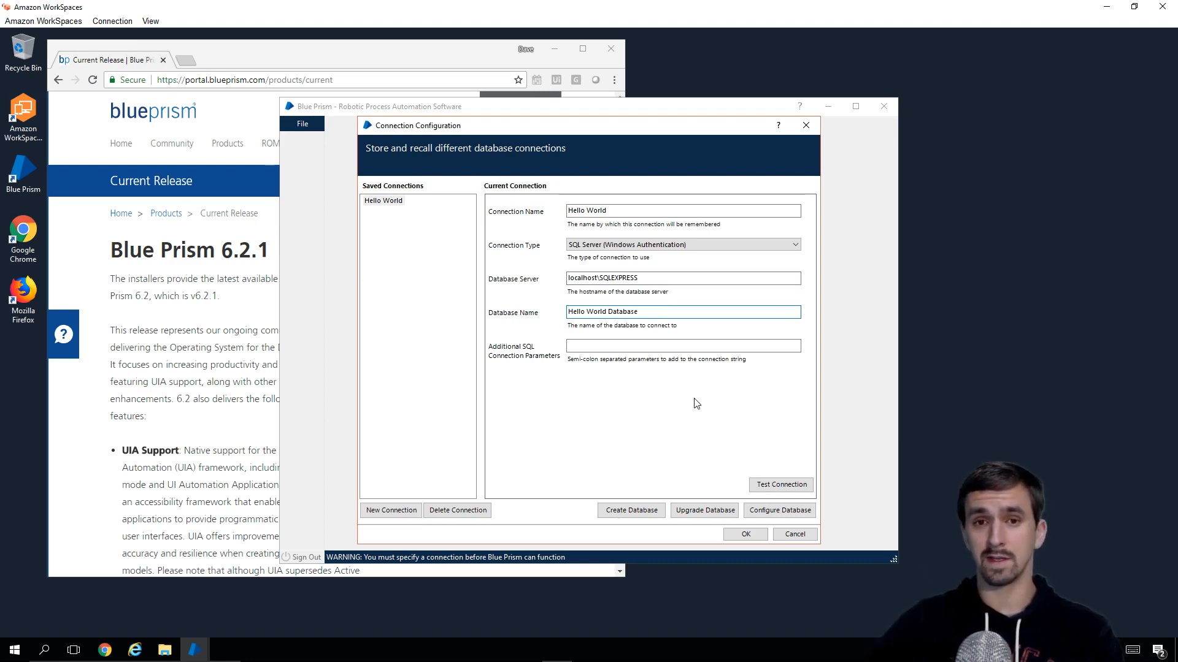
# Step: Create Hello World Database, retest until the connection is valid, and save the settings
pyautogui.click(792, 488)
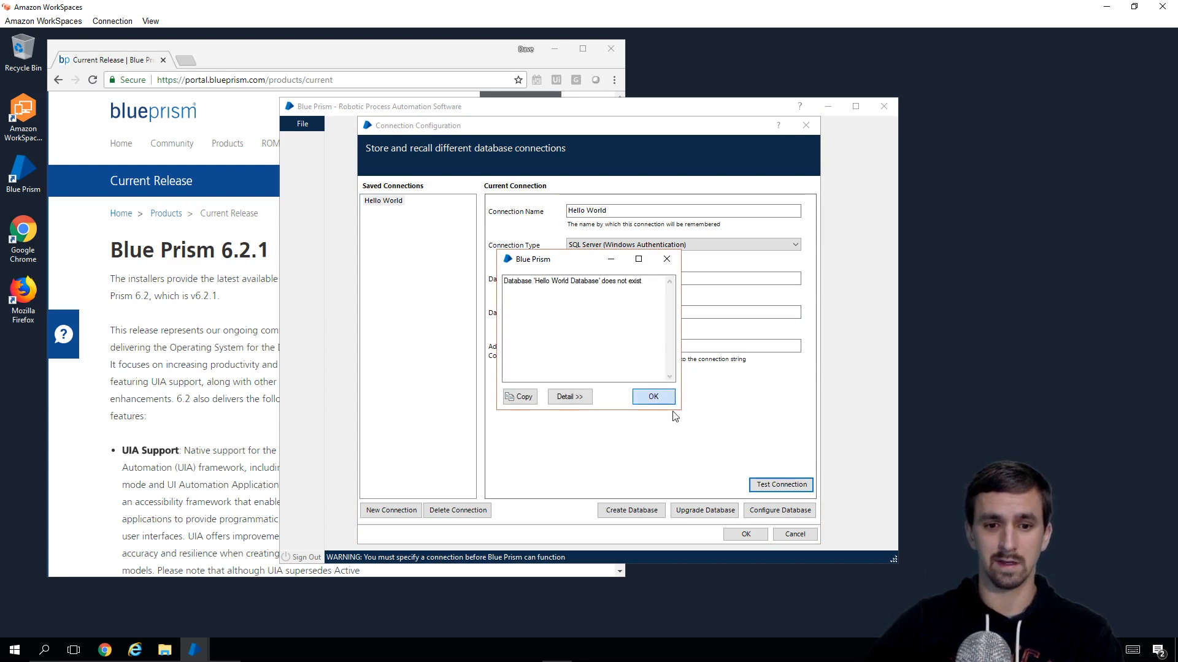
pyautogui.click(653, 397)
pyautogui.click(631, 511)
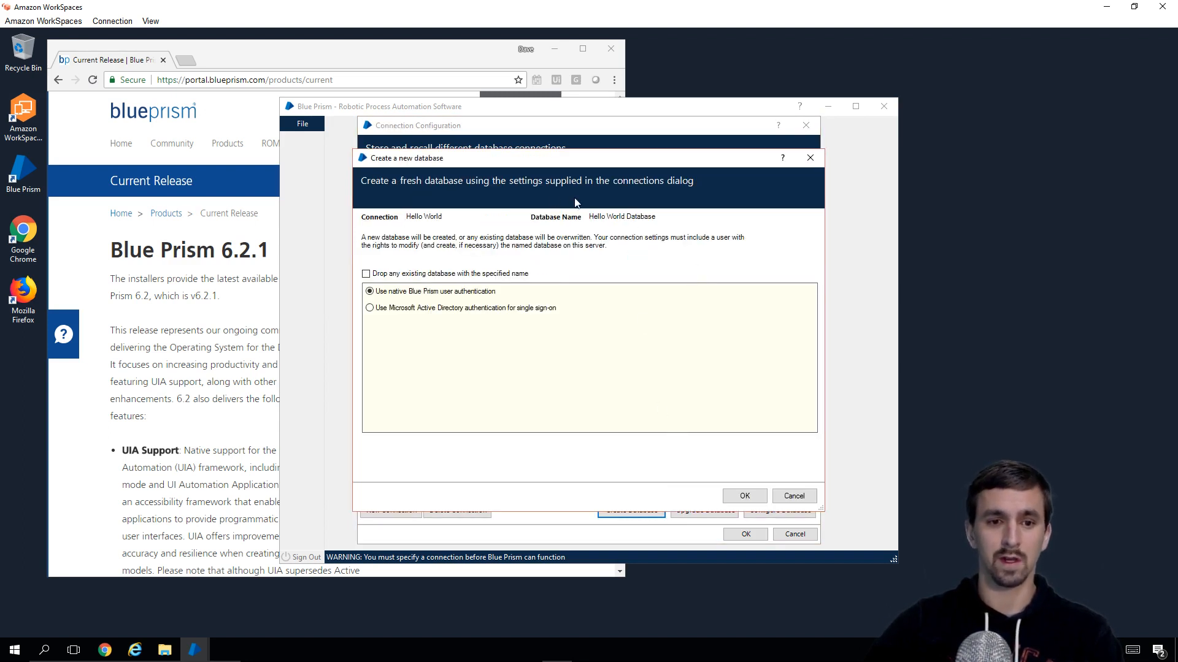
pyautogui.click(746, 498)
pyautogui.click(602, 385)
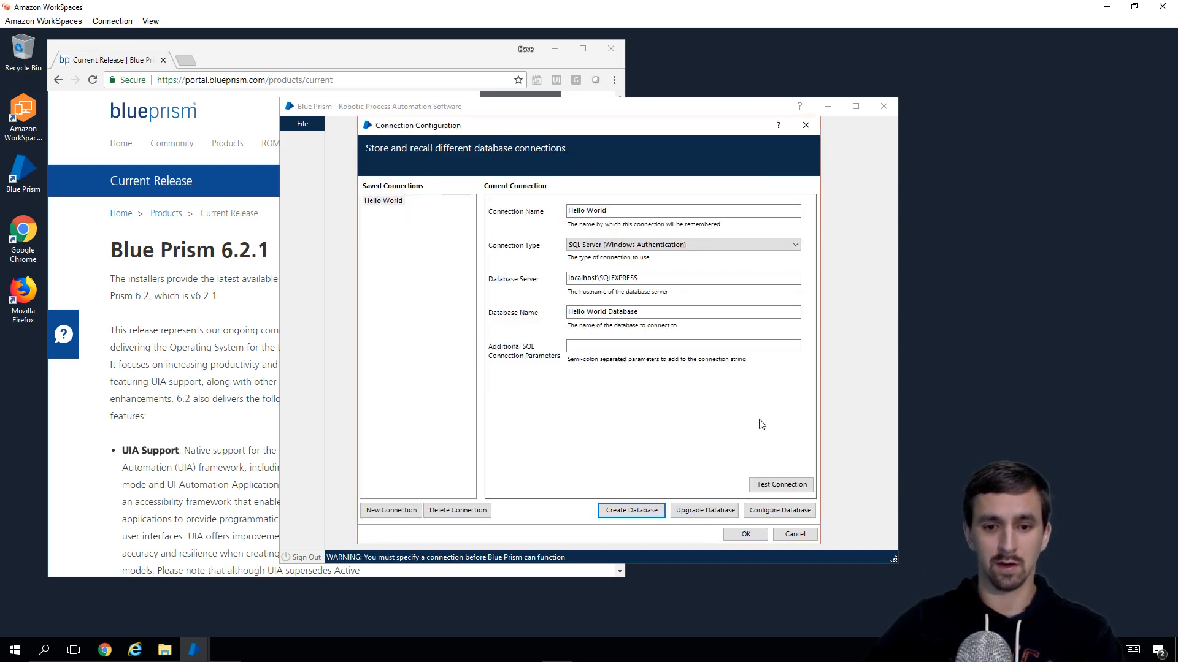
pyautogui.click(791, 489)
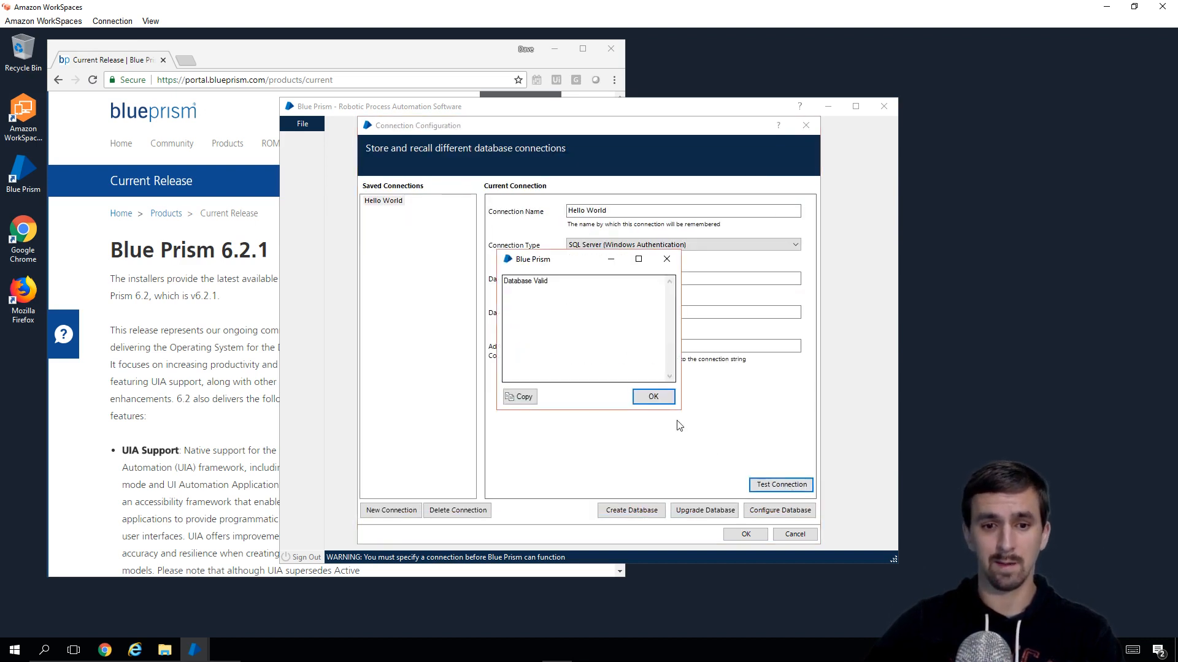
pyautogui.click(654, 397)
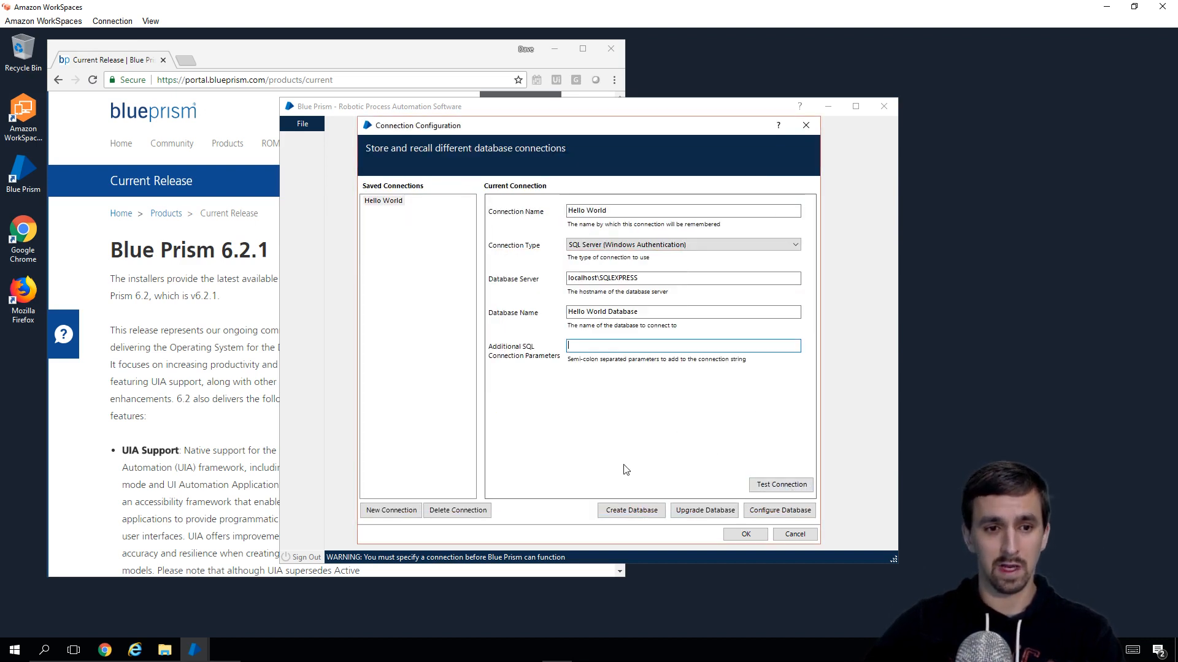
pyautogui.click(746, 535)
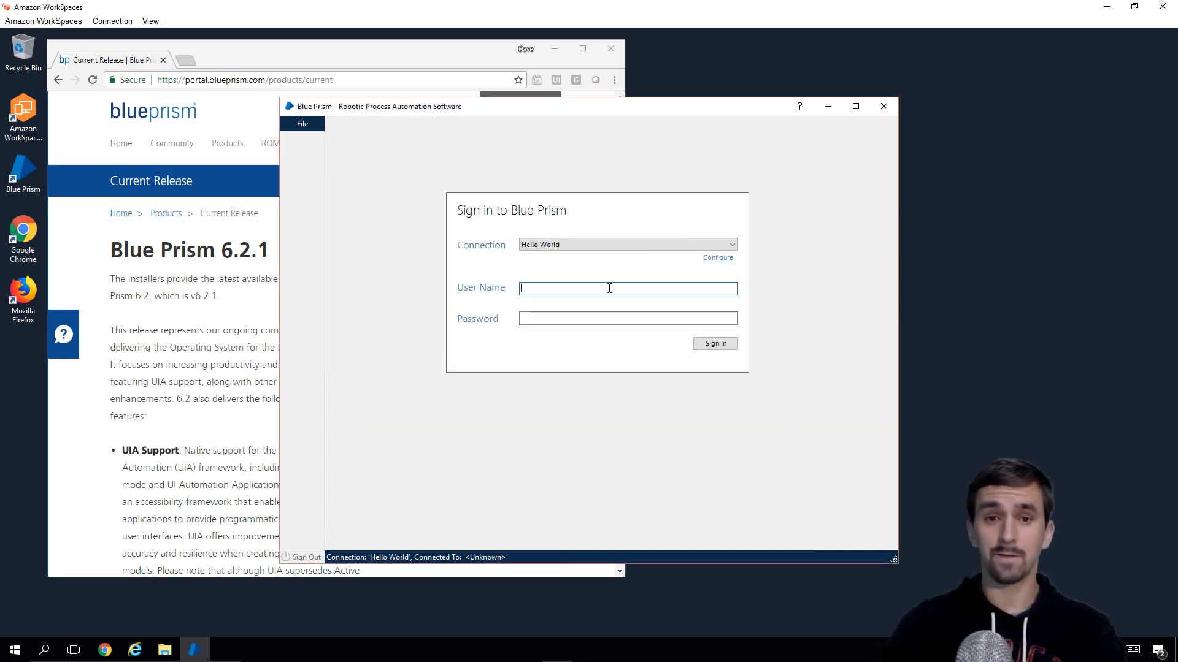
# Step: Sign in with user name admin and its current password
pyautogui.write('admin')
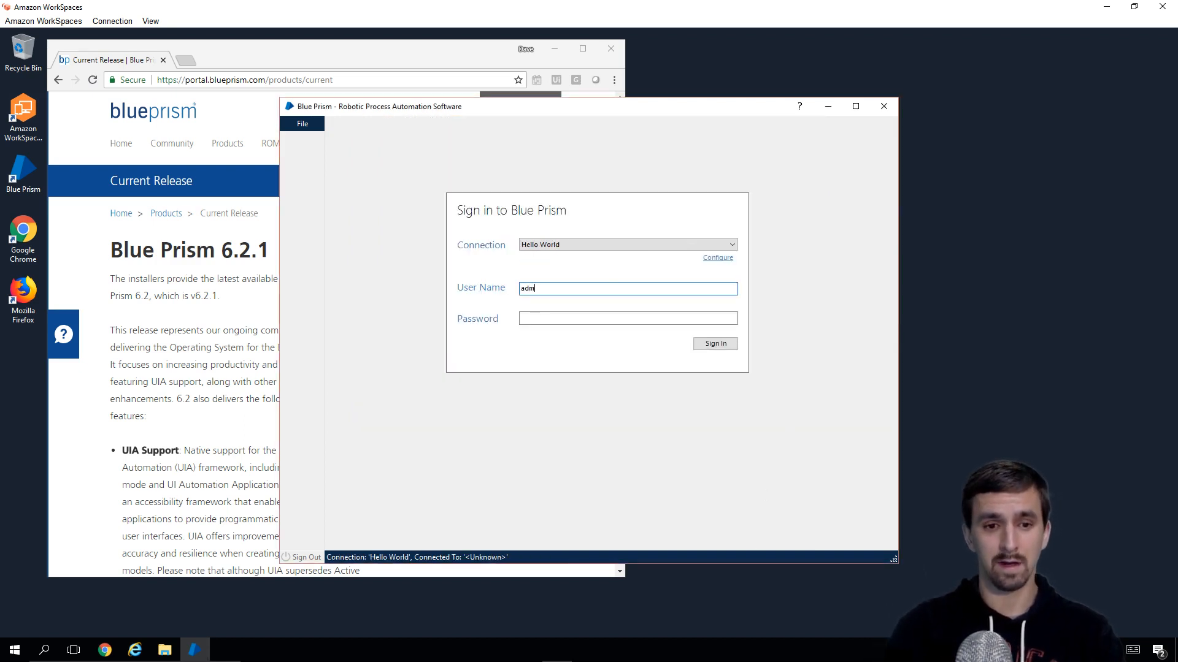
pyautogui.press('Tab')
pyautogui.write('admin')
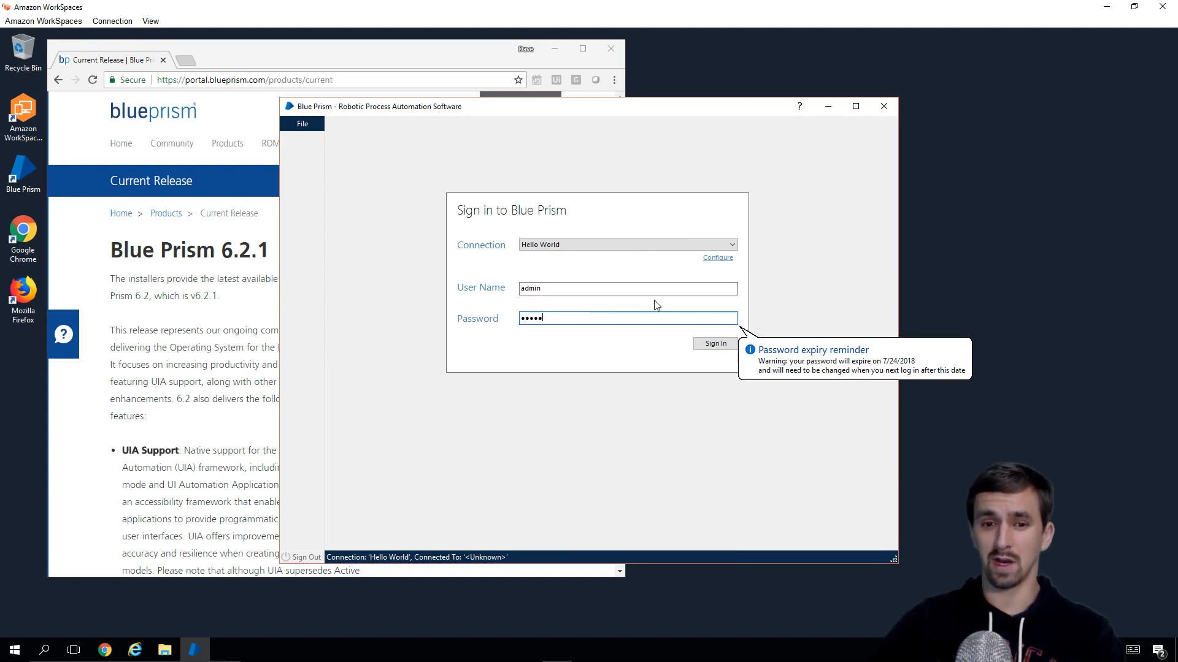
pyautogui.click(716, 343)
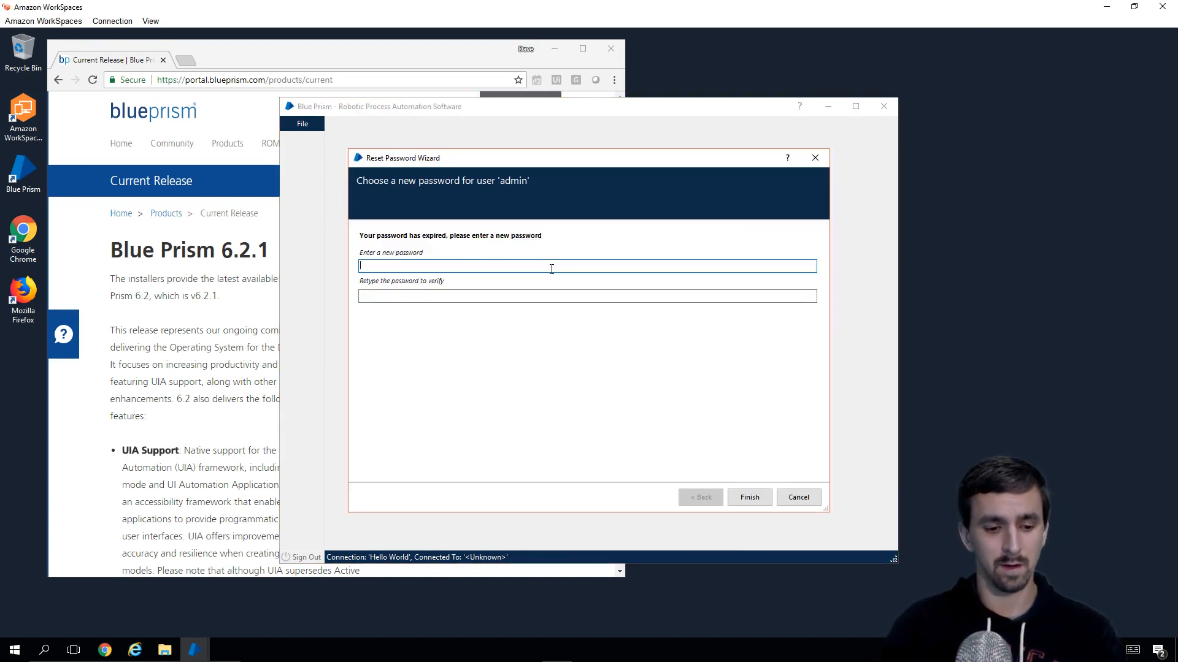
# Step: Enter and confirm a new password in the Reset Password Wizard
pyautogui.press('Tab')
pyautogui.write('••••••')
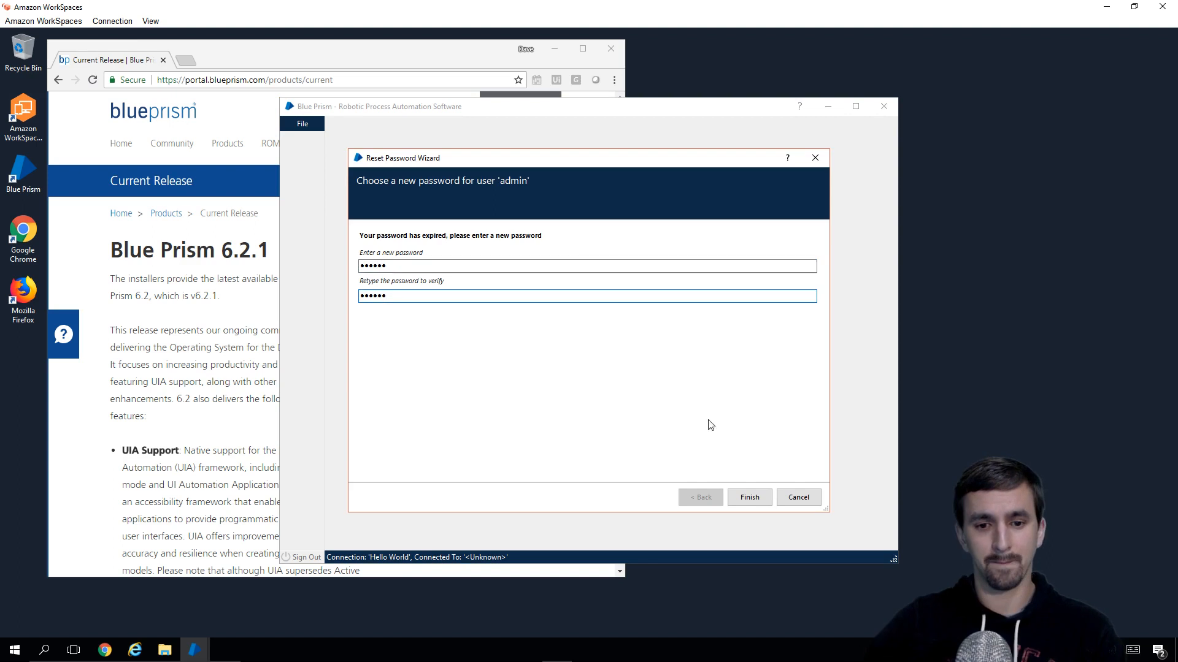
pyautogui.click(749, 497)
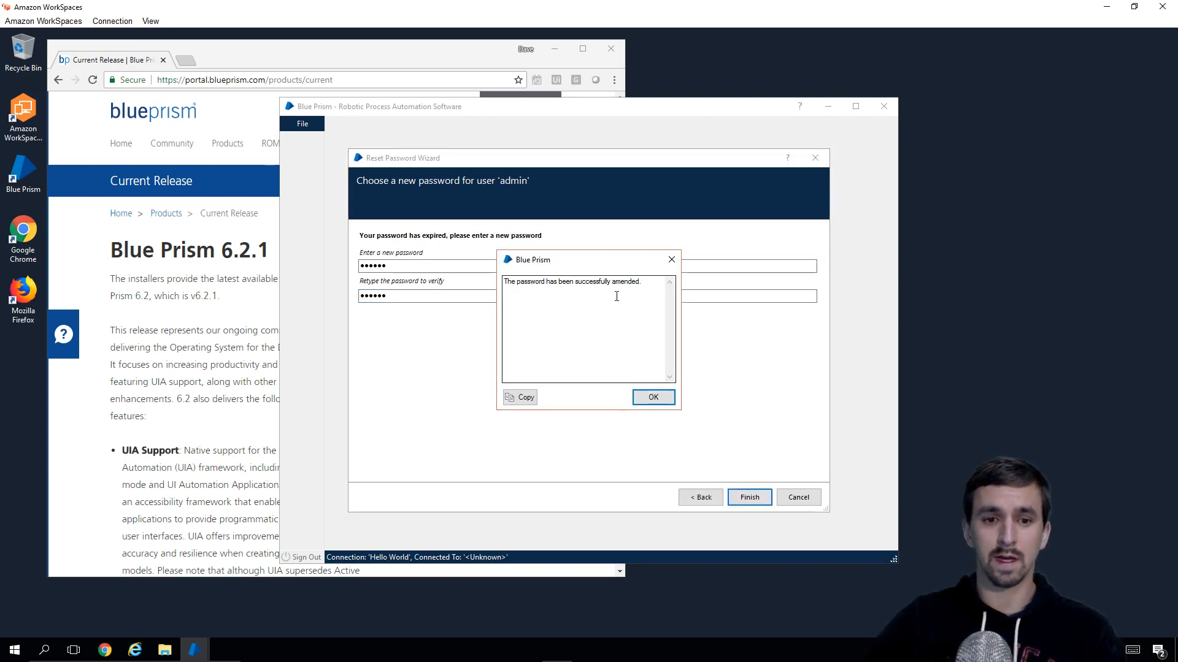
pyautogui.click(652, 397)
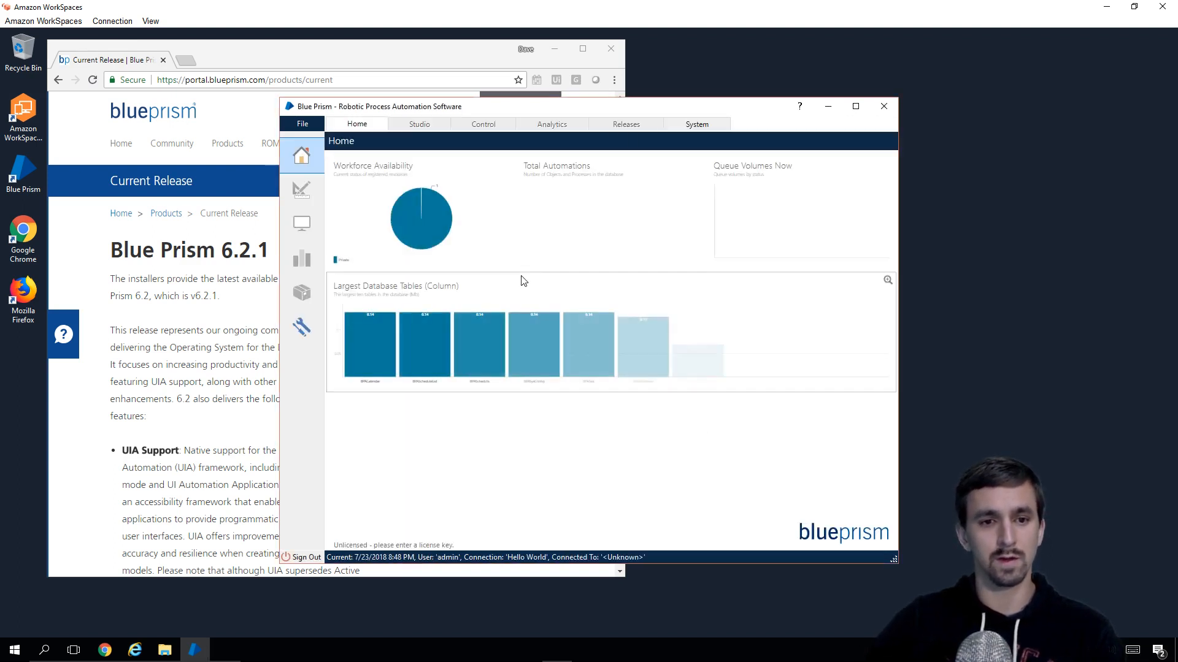
# Step: Install the 2018.lic file from Downloads backup on the System > License page
pyautogui.click(708, 125)
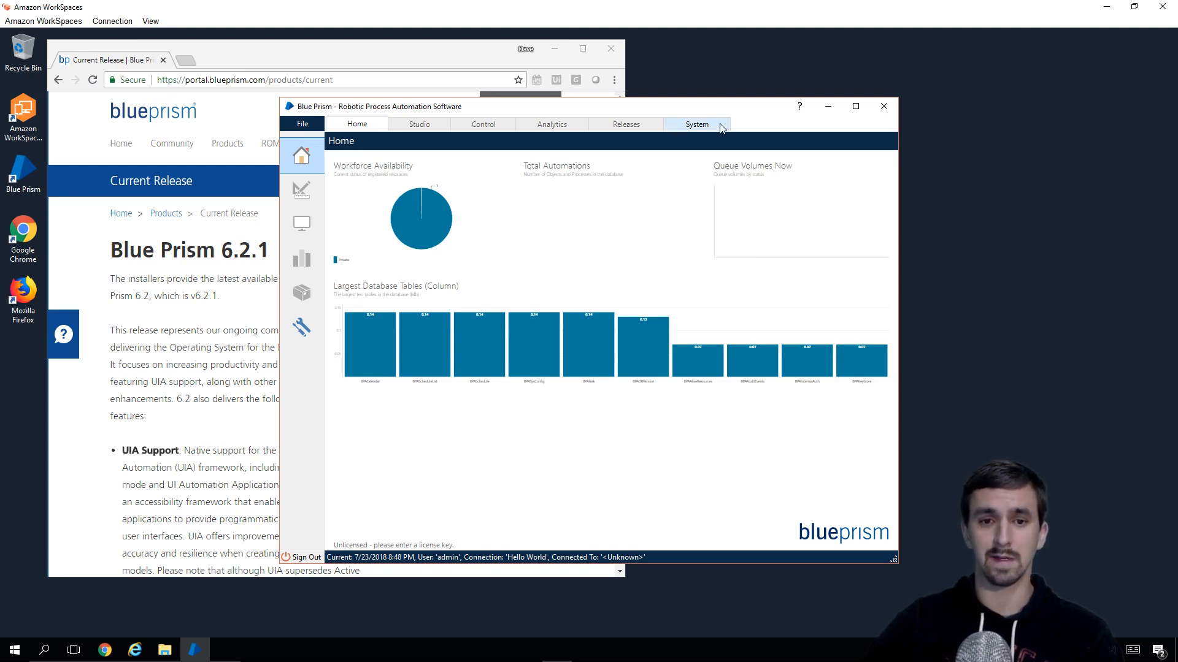
pyautogui.click(699, 124)
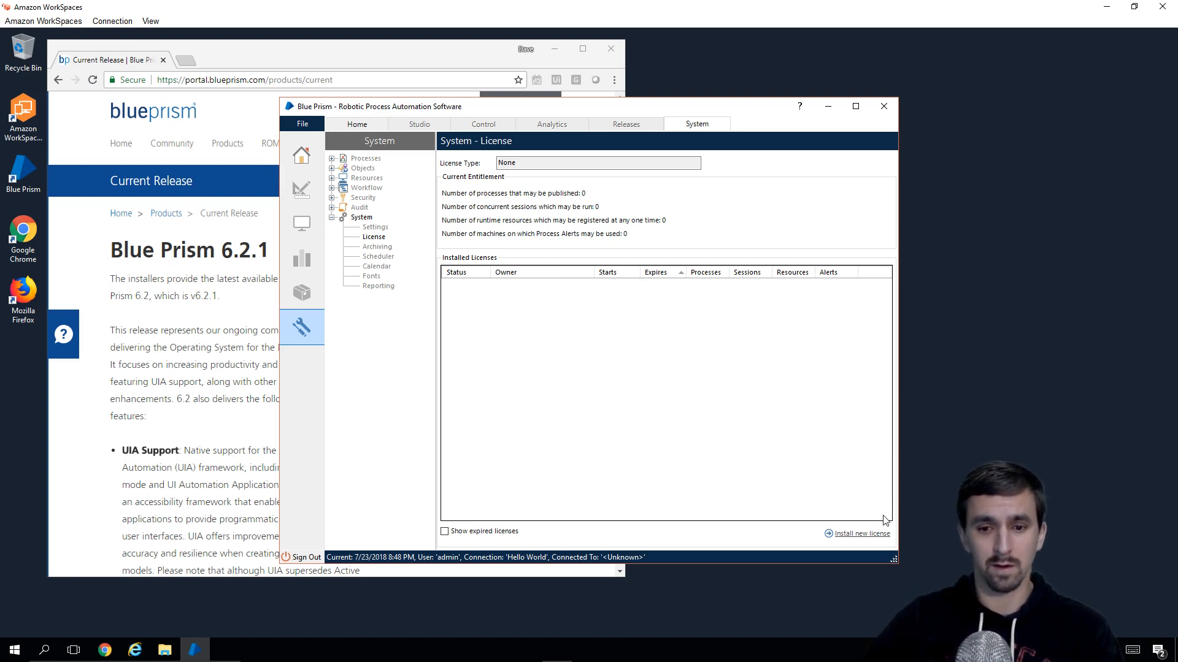
pyautogui.click(862, 534)
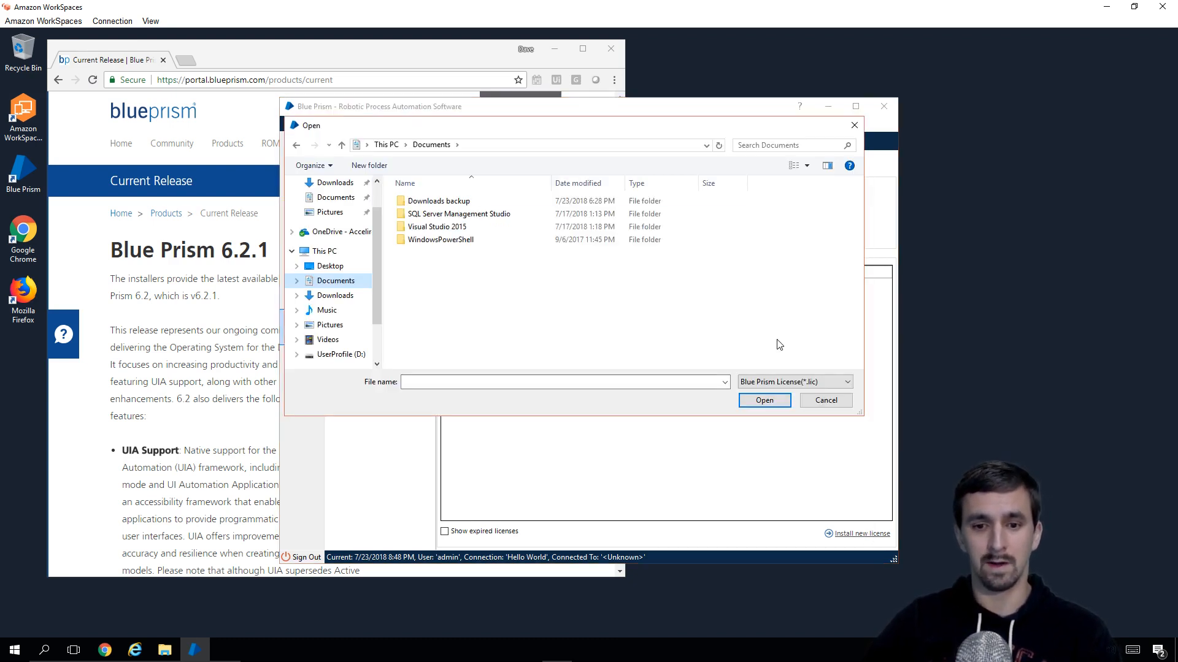
pyautogui.doubleClick(464, 201)
pyautogui.click(424, 214)
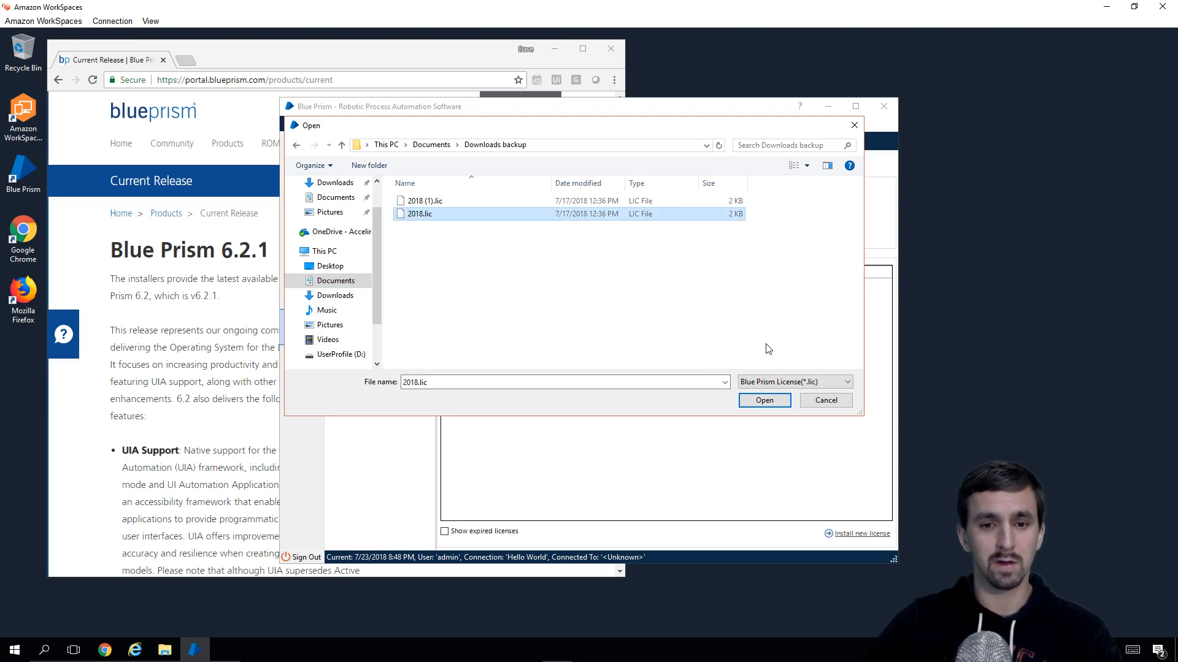
pyautogui.click(774, 408)
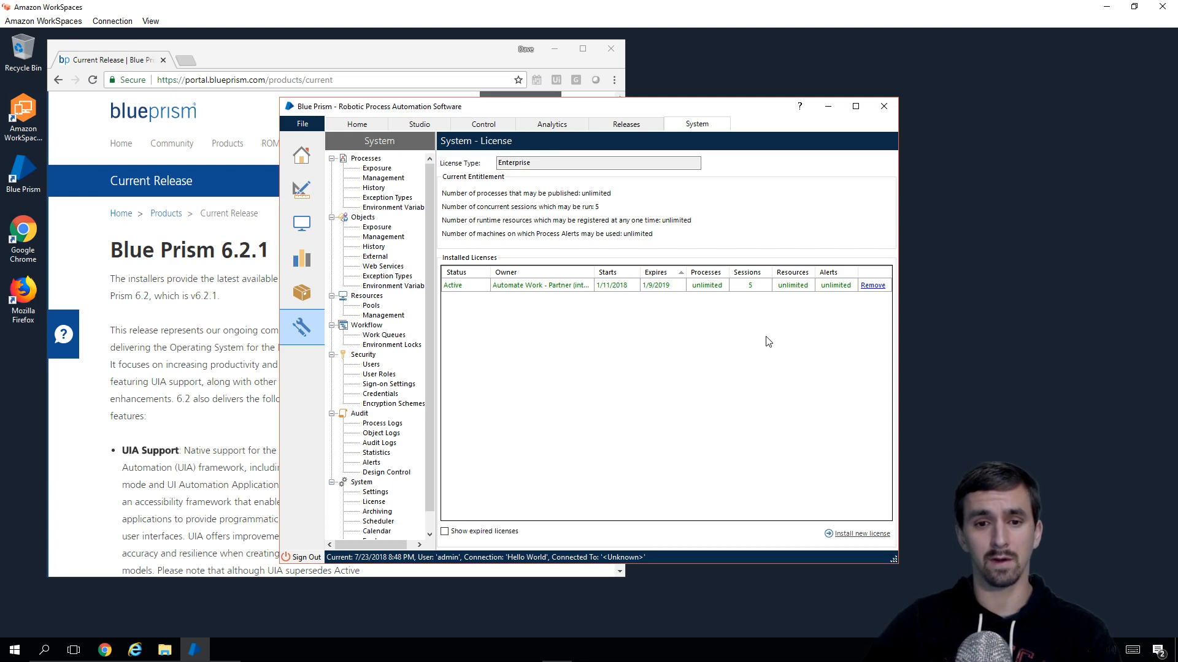
# Step: Go back to the Home dashboard, sign out, and open the connection configuration
pyautogui.click(417, 125)
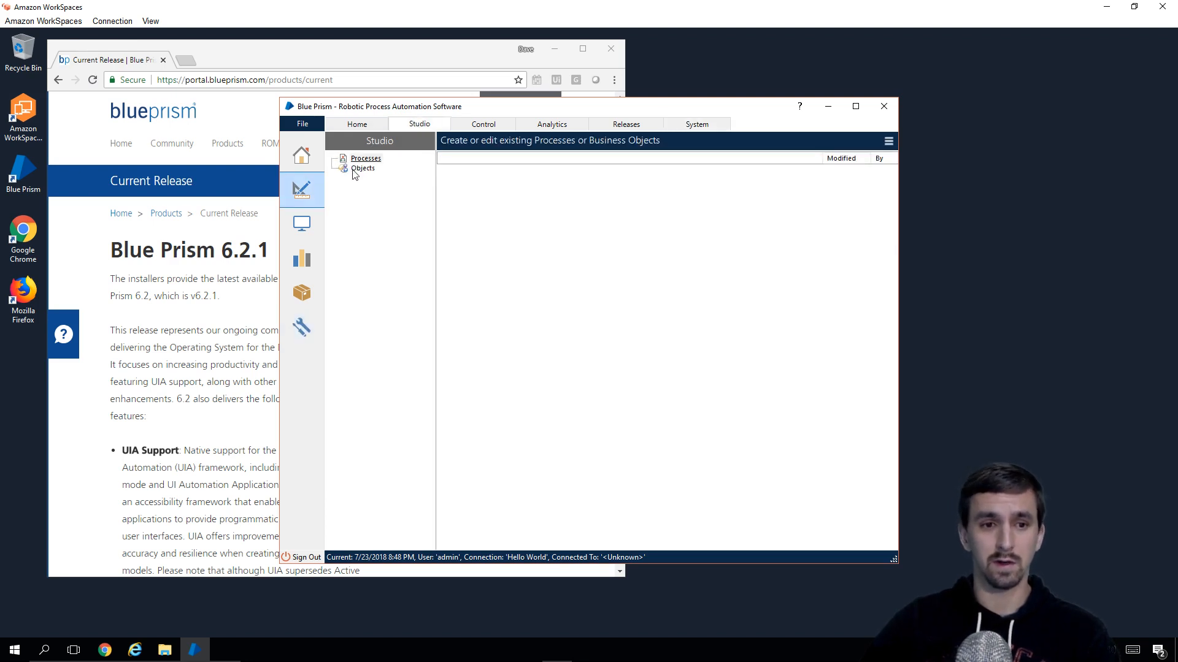
pyautogui.click(383, 122)
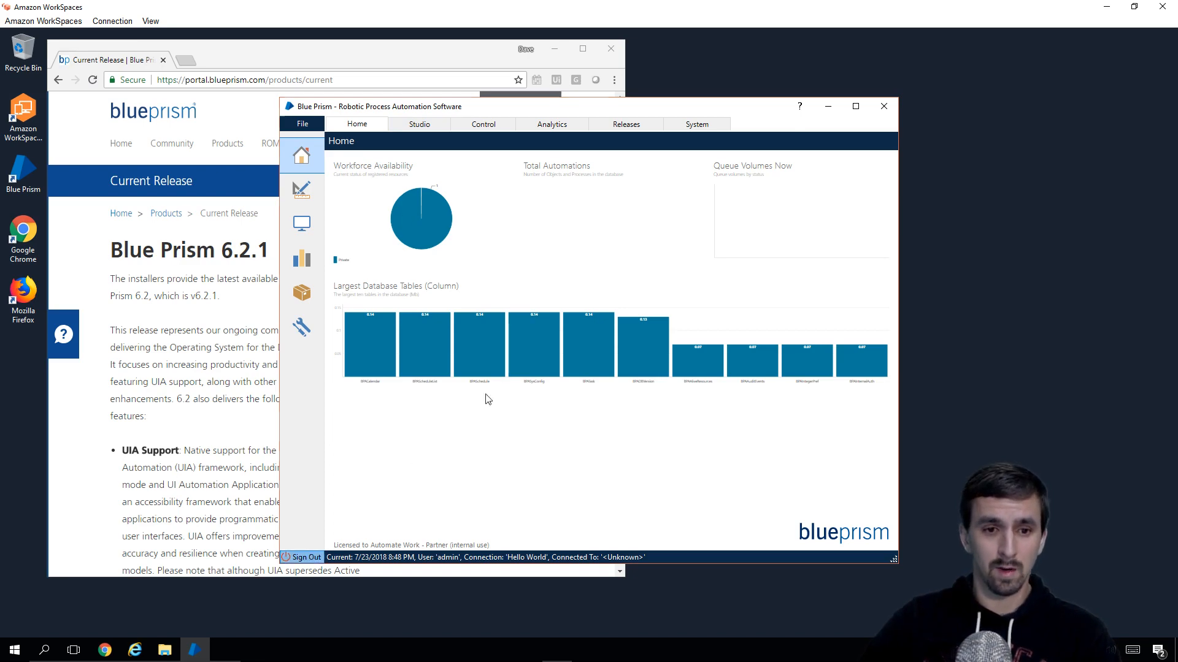
pyautogui.click(717, 258)
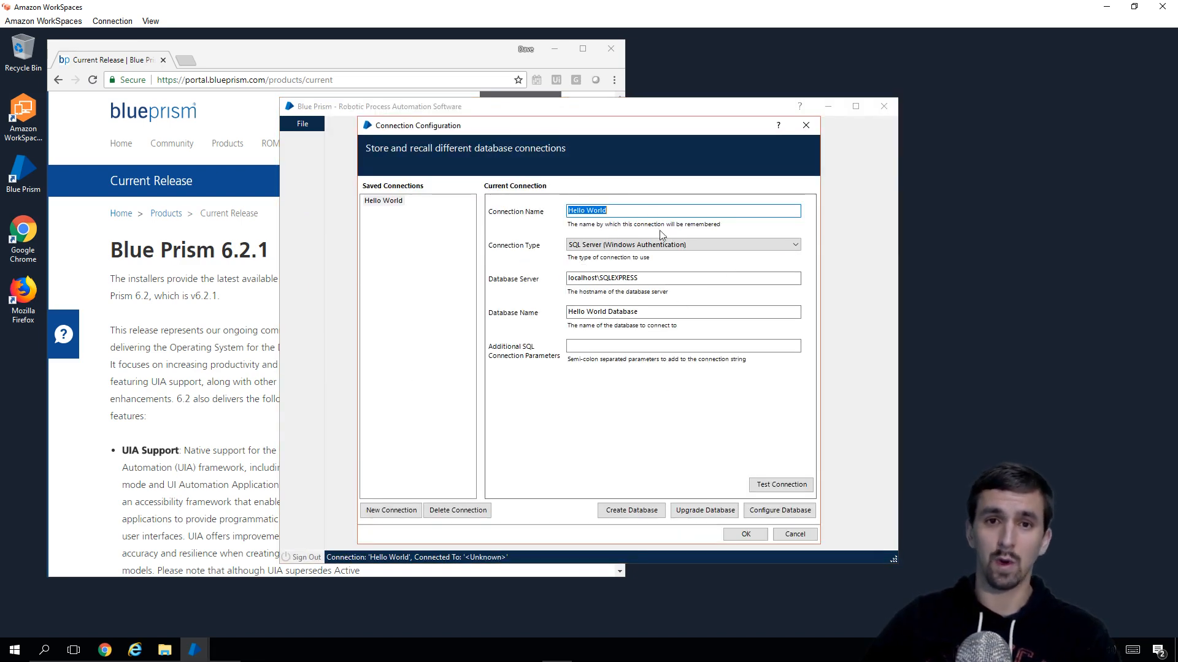